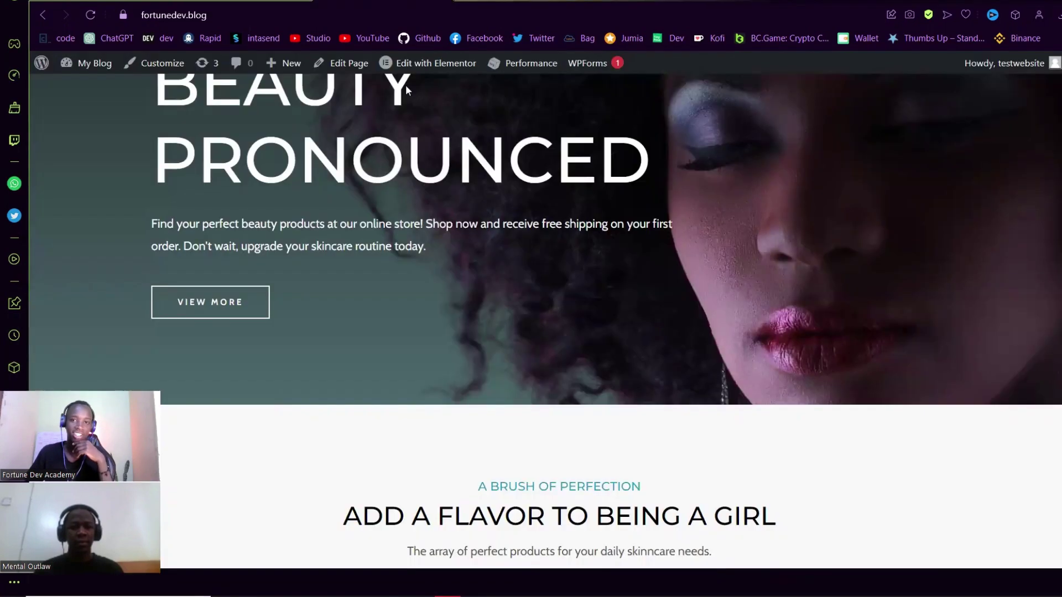
- Browse the home page and open the Shop listing of all 8 products
scroll(761, 240, "up", 3)
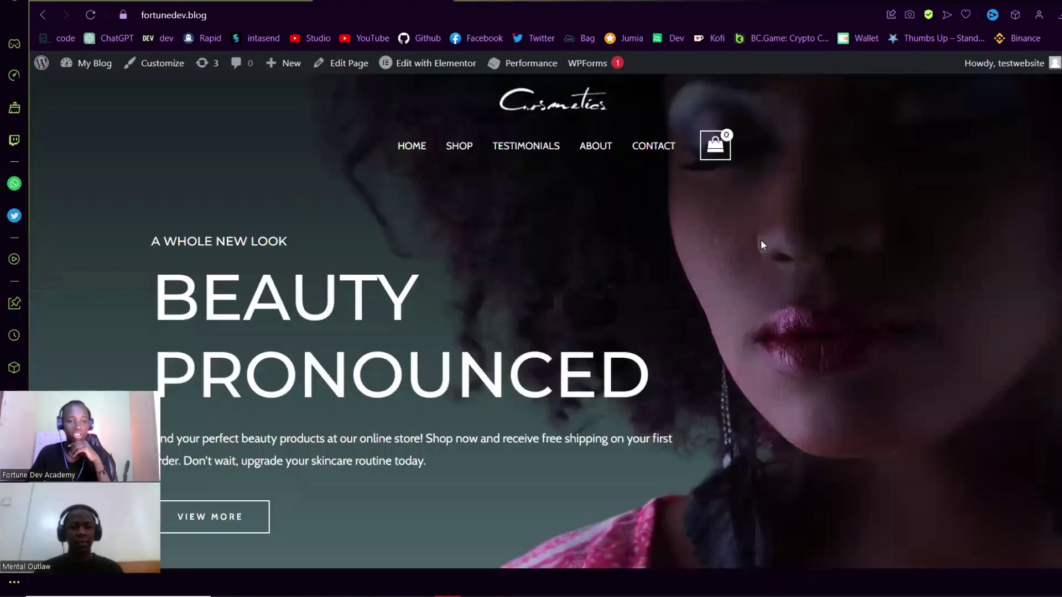
scroll(761, 240, "down", 3)
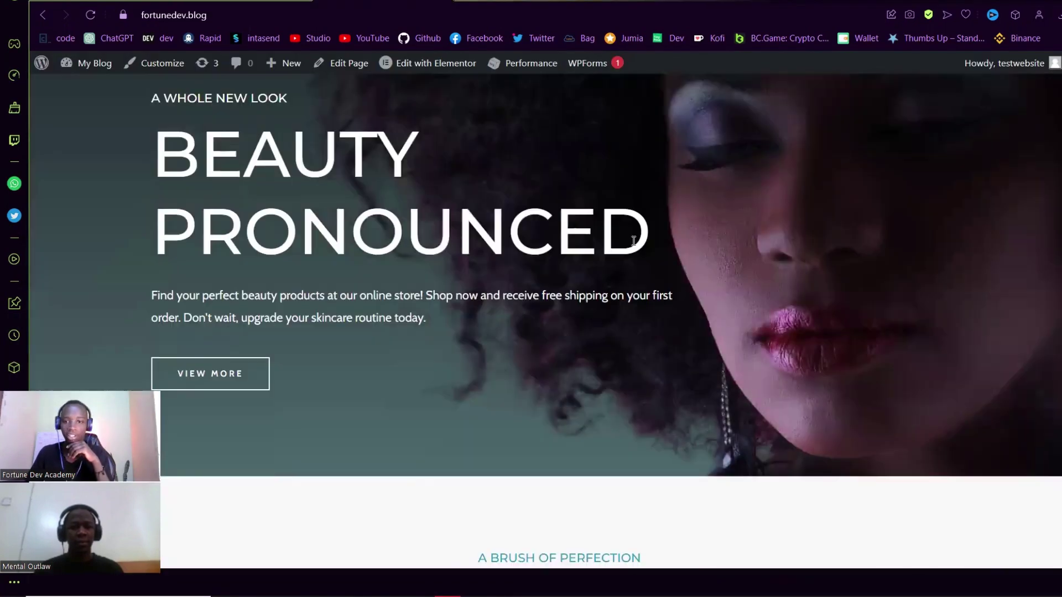
scroll(786, 279, "down", 4)
scroll(633, 306, "down", 2)
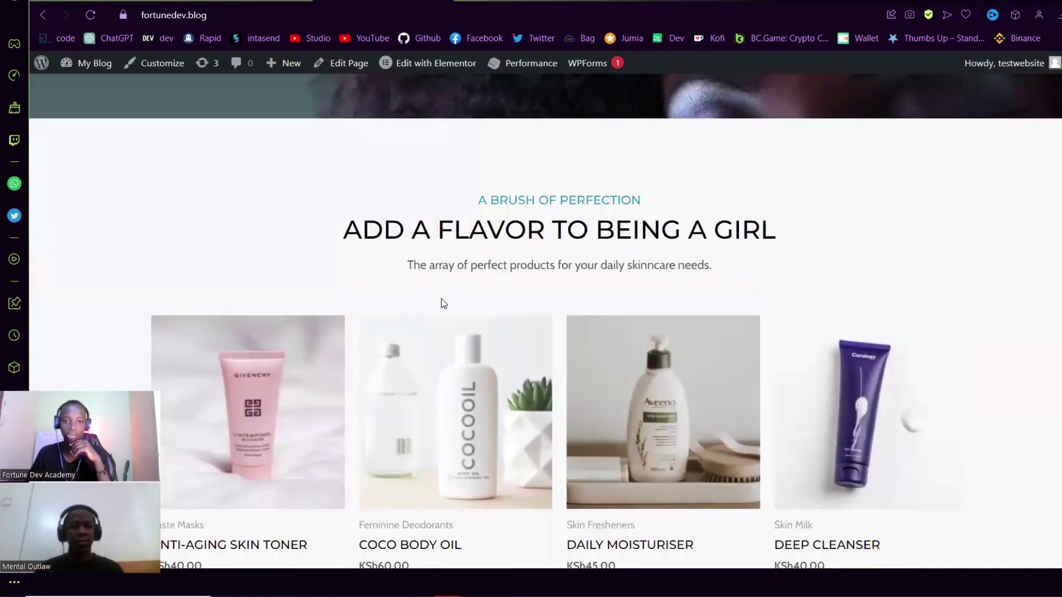
scroll(555, 344, "down", 3)
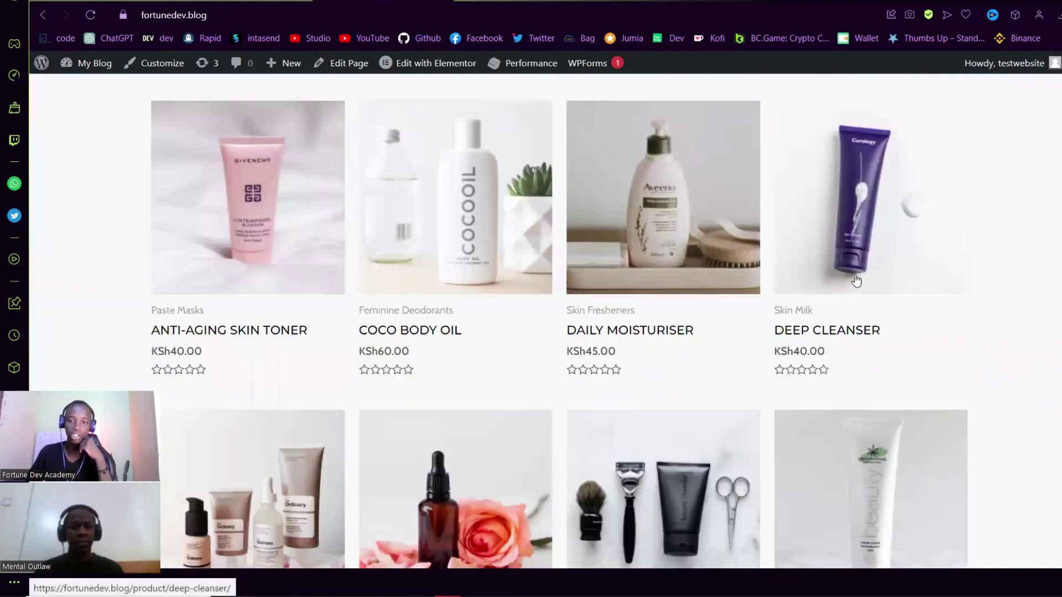
scroll(884, 278, "down", 2)
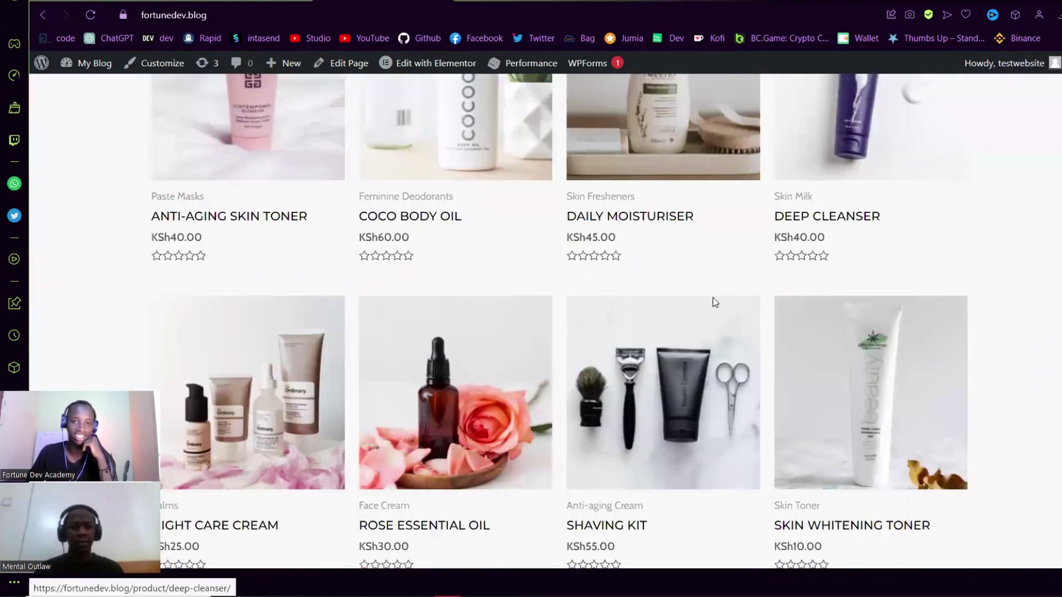
scroll(467, 297, "up", 10)
scroll(575, 343, "down", 1)
scroll(576, 339, "up", 6)
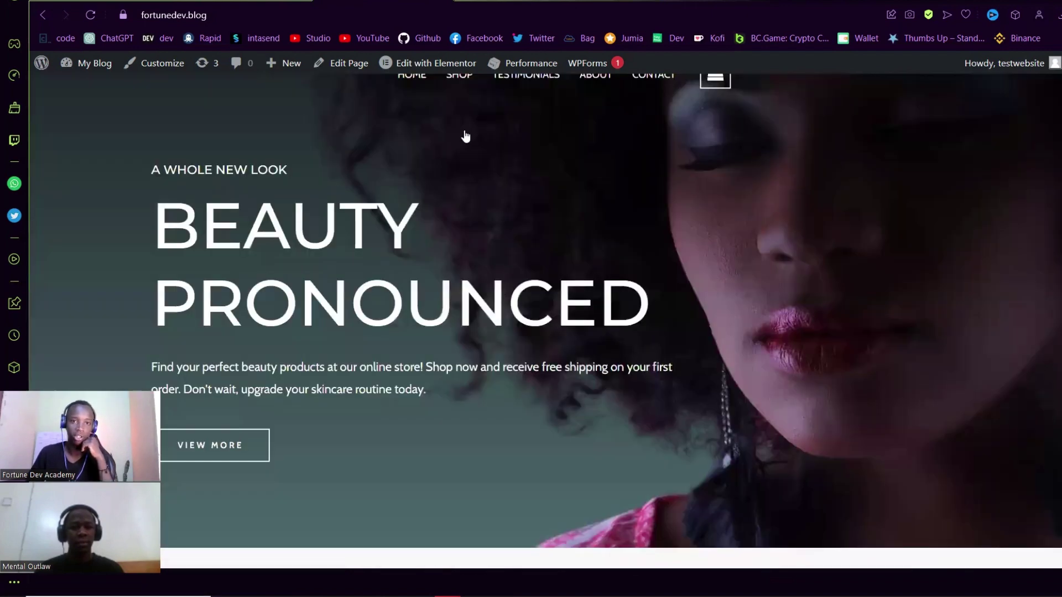
left_click(449, 152)
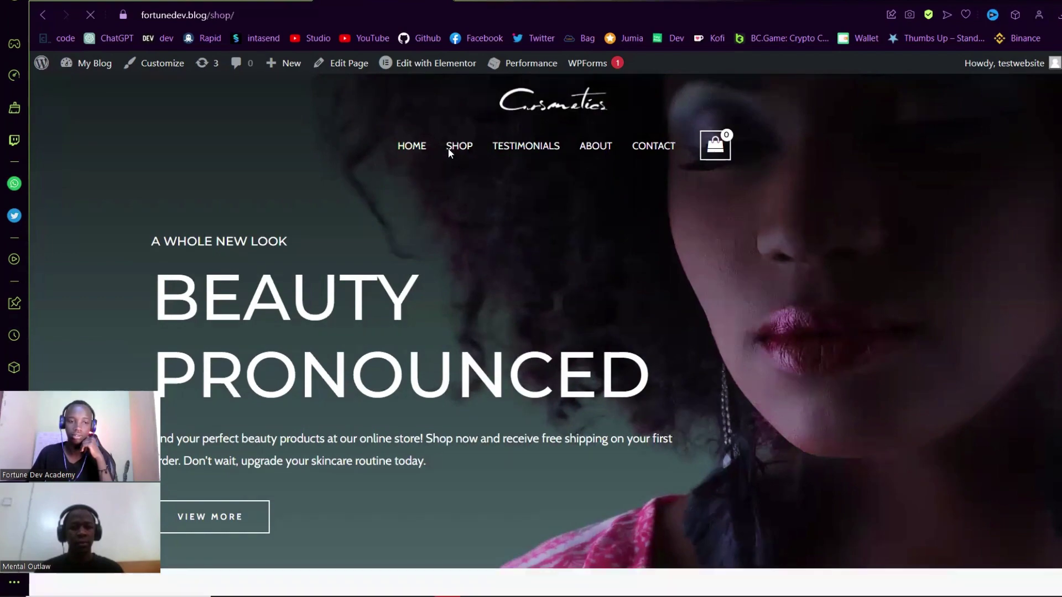
- Select the Skin Whitening Toner from the shop grid
scroll(719, 354, "down", 10)
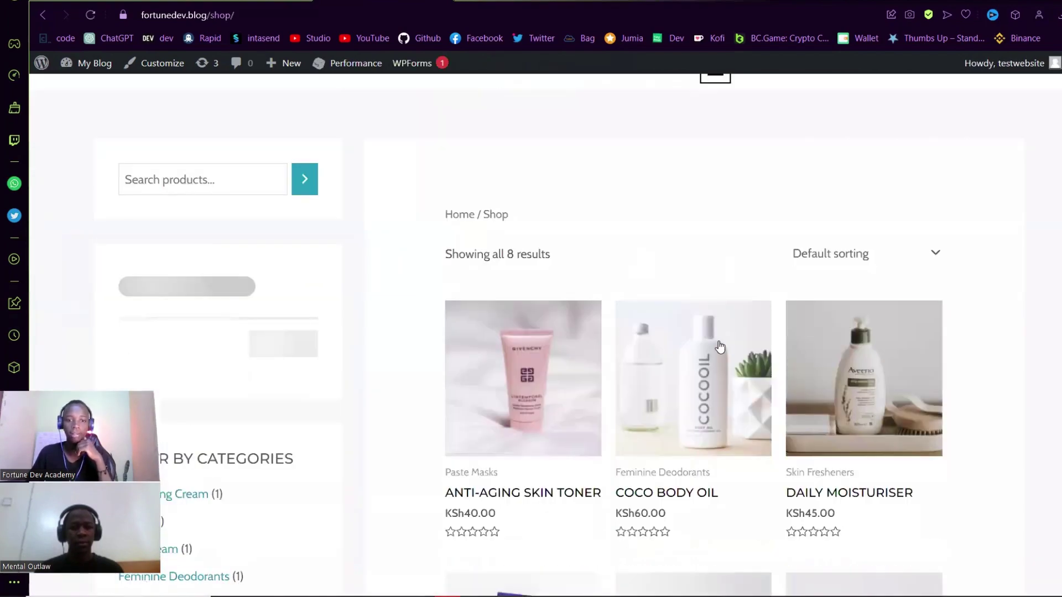
scroll(692, 373, "down", 1)
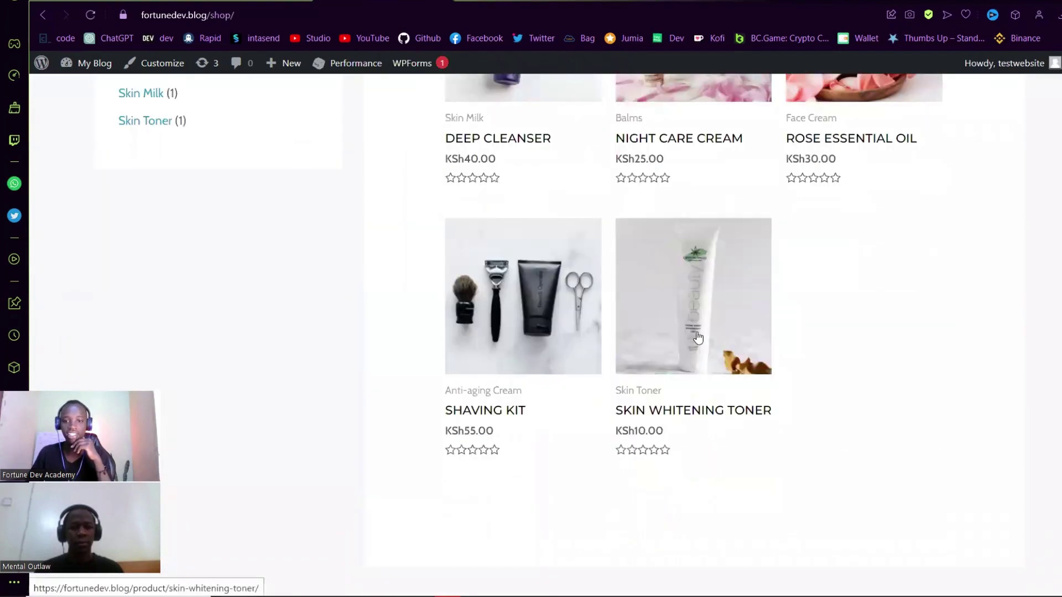
left_click(702, 316)
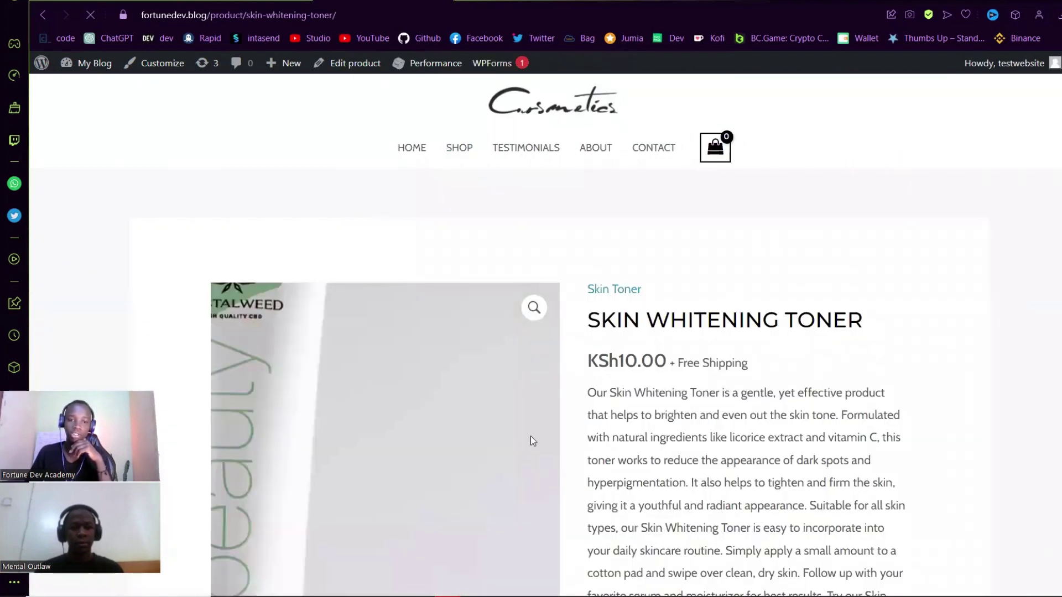
- Add the KSh10.00 Skin Whitening Toner to the cart and proceed to checkout from the cart panel
scroll(570, 392, "down", 1)
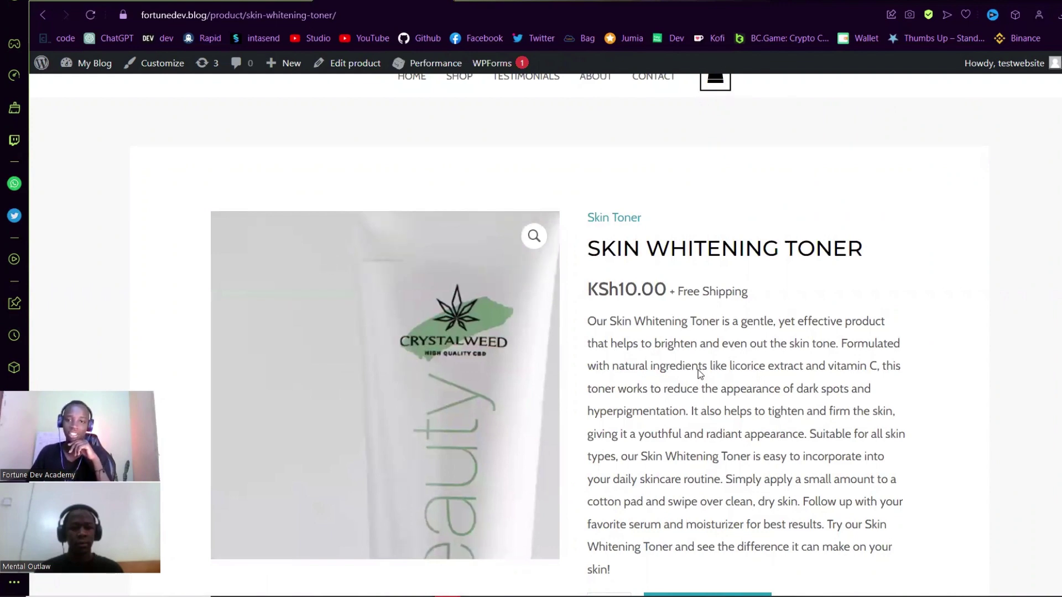
scroll(700, 374, "down", 5)
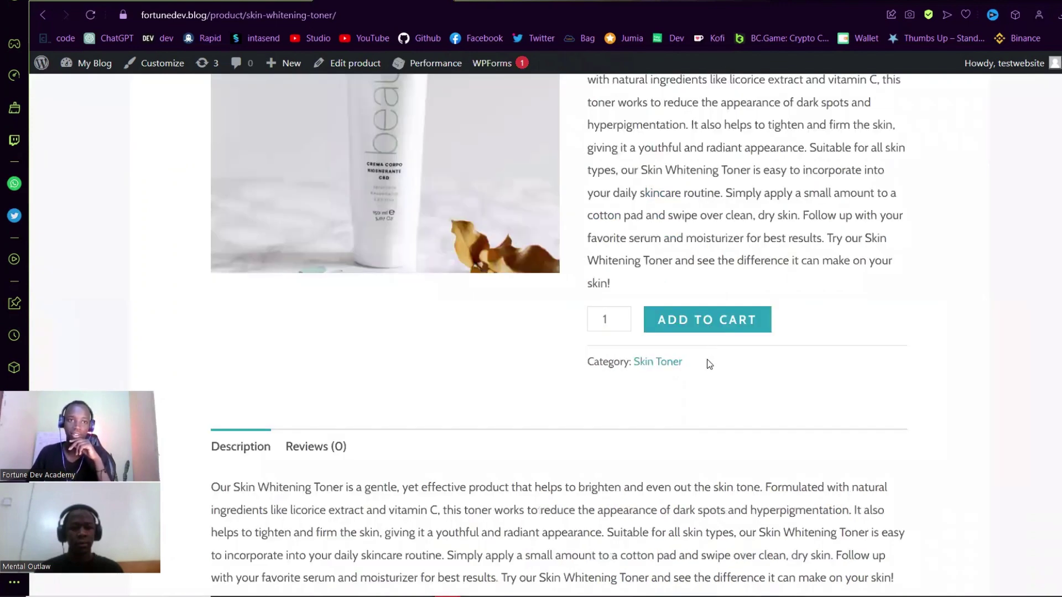
scroll(708, 359, "up", 3)
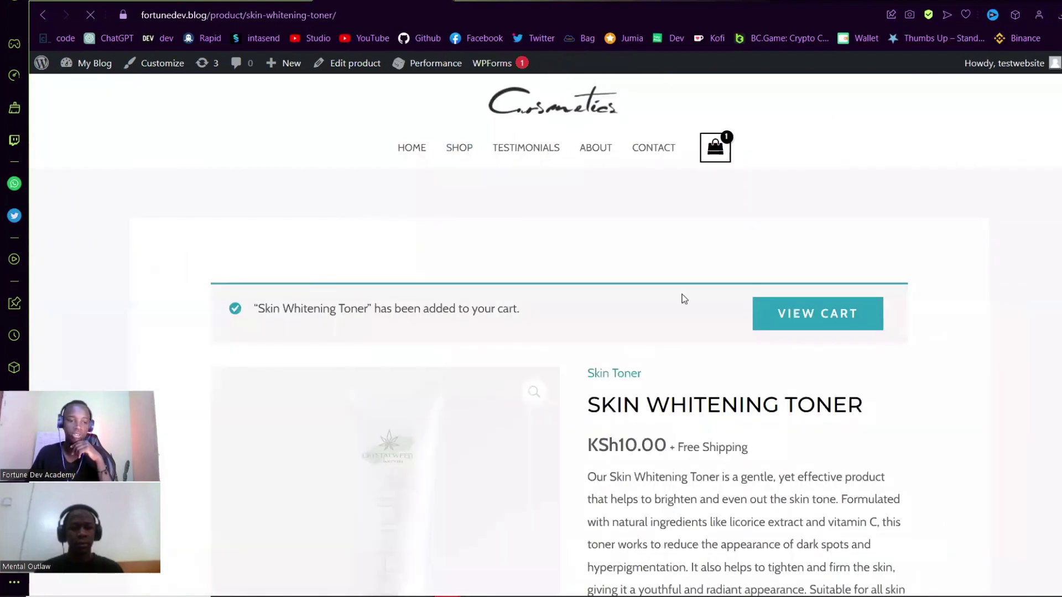
left_click(714, 159)
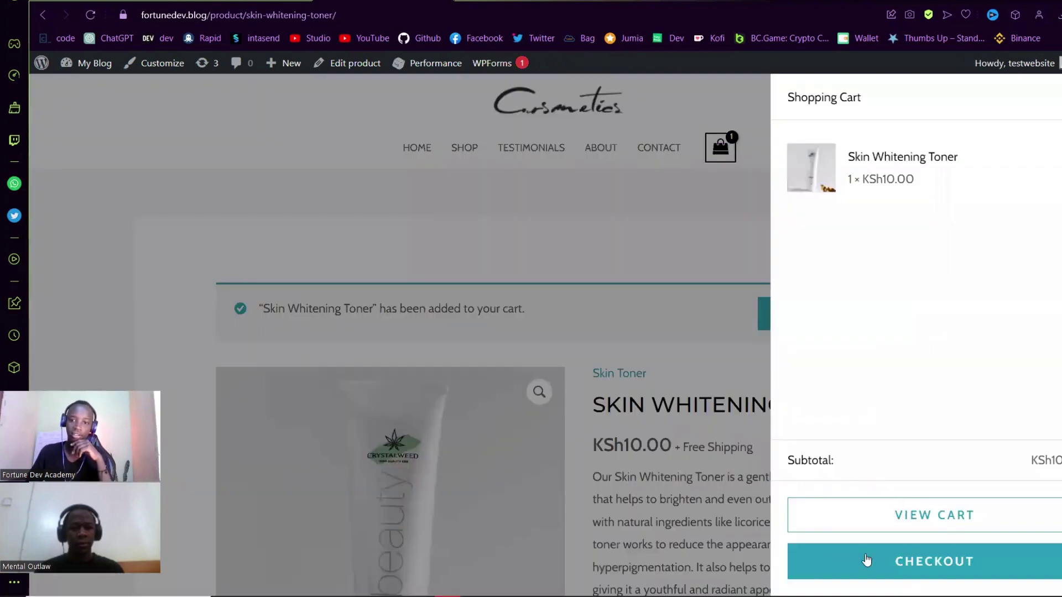
left_click(866, 560)
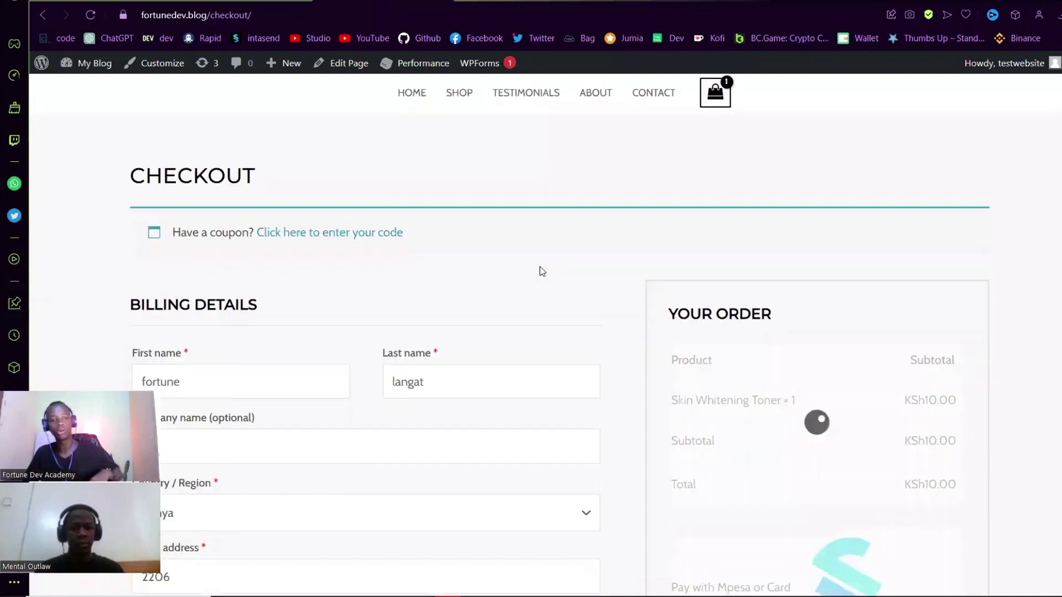
- Check the billing fields, including the town Nakuru, and dismiss the autofill suggestions
scroll(294, 208, "down", 2)
scroll(435, 328, "down", 3)
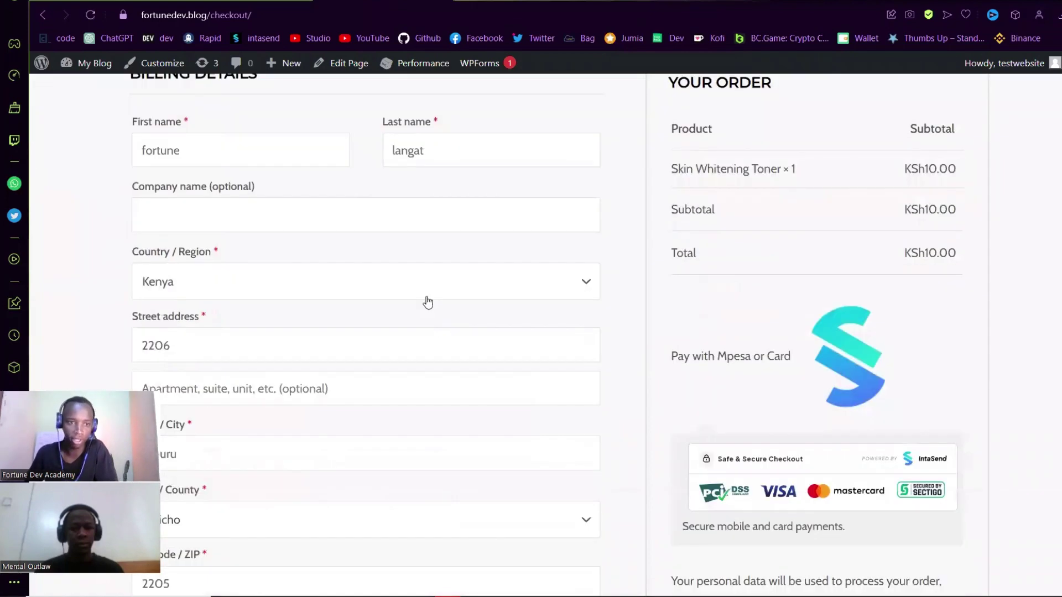
scroll(420, 357, "down", 4)
scroll(356, 349, "down", 3)
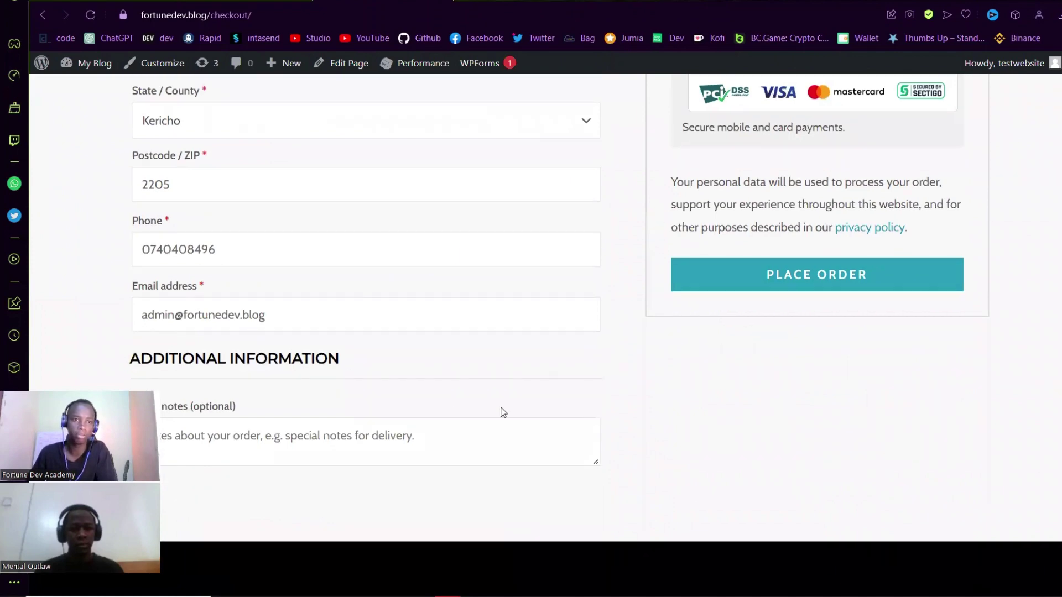
scroll(481, 384, "up", 5)
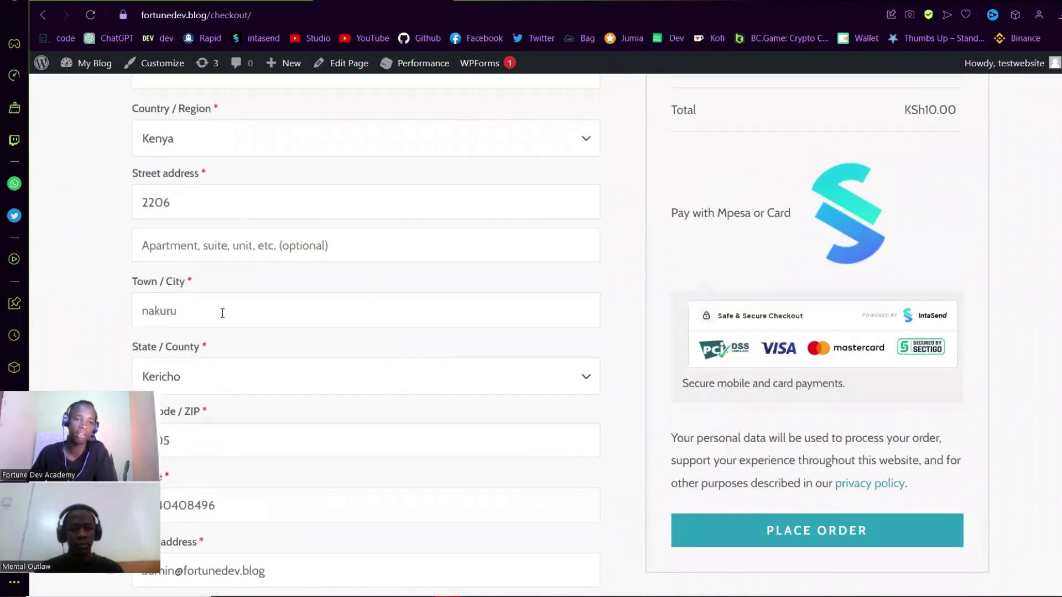
double_click(223, 313)
left_click(397, 333)
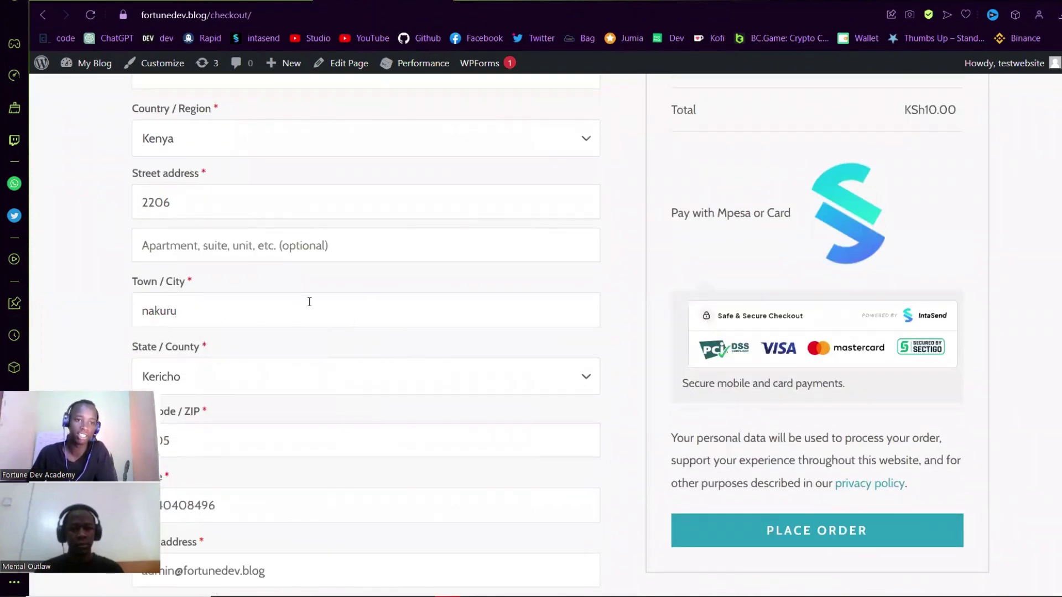
- Review the KSh10.00 Your Order summary and the IntaSend Mpesa/Card payment option
scroll(377, 314, "down", 3)
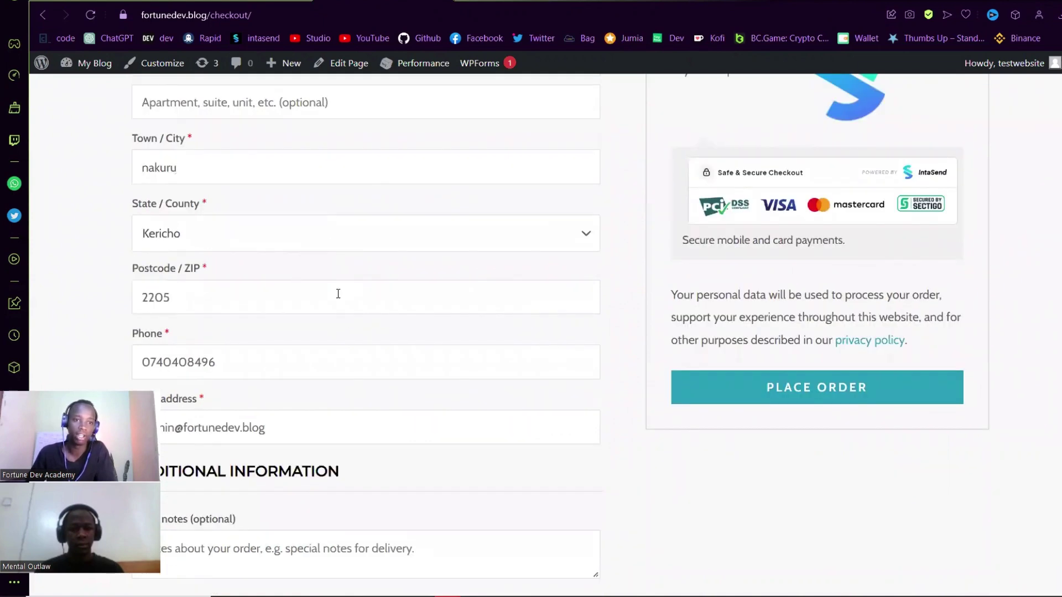
scroll(228, 294, "down", 1)
scroll(228, 294, "down", 1)
scroll(380, 280, "up", 4)
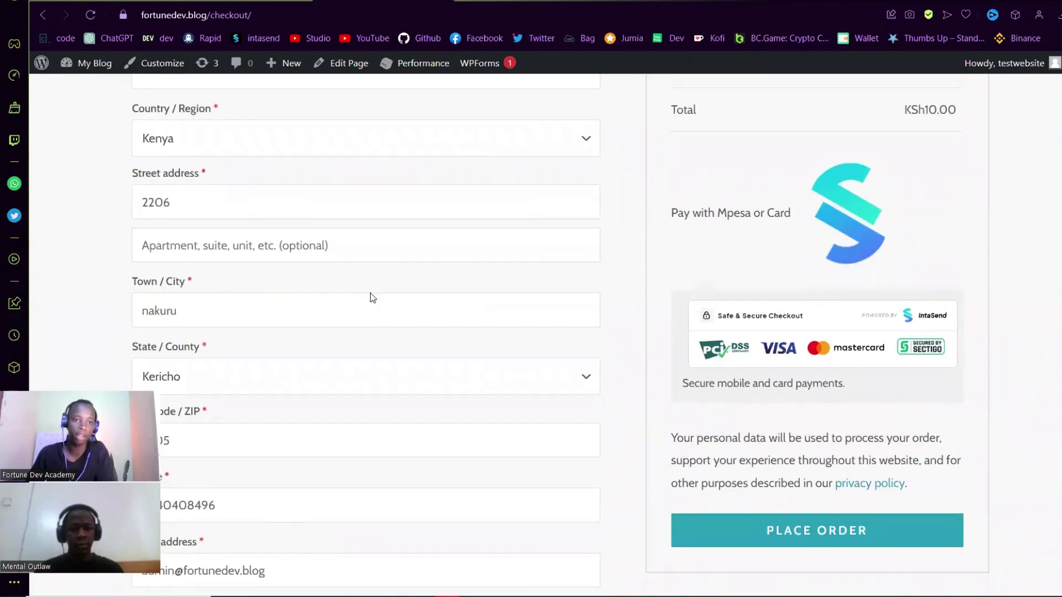
scroll(239, 337, "up", 4)
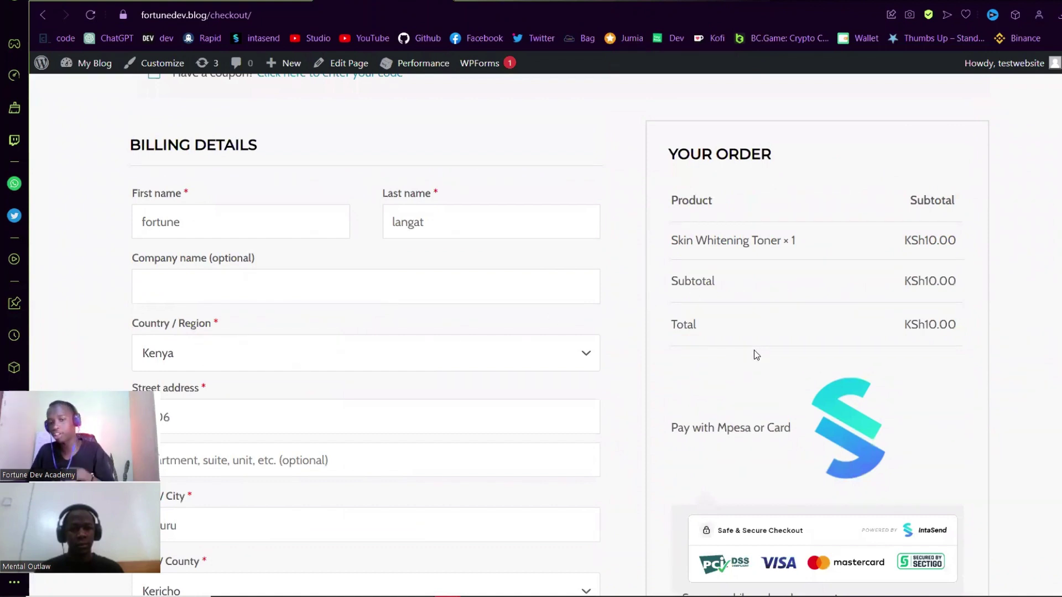
scroll(756, 354, "down", 1)
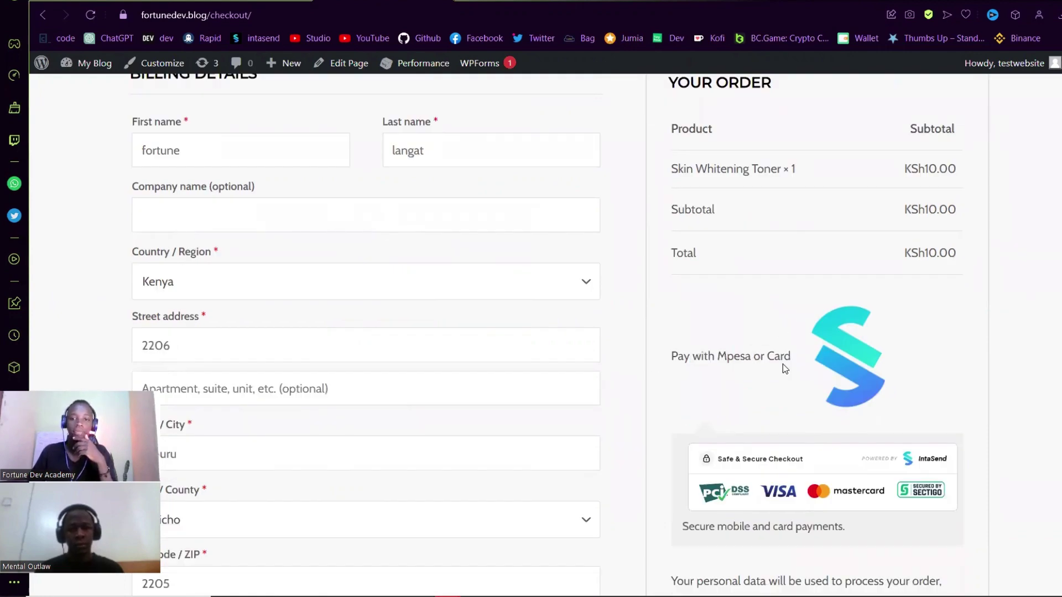
scroll(782, 364, "down", 1)
scroll(775, 393, "down", 3)
- Place the order and bring up IntaSend's M-Pesa-or-card choice for KES 10.00
left_click(785, 387)
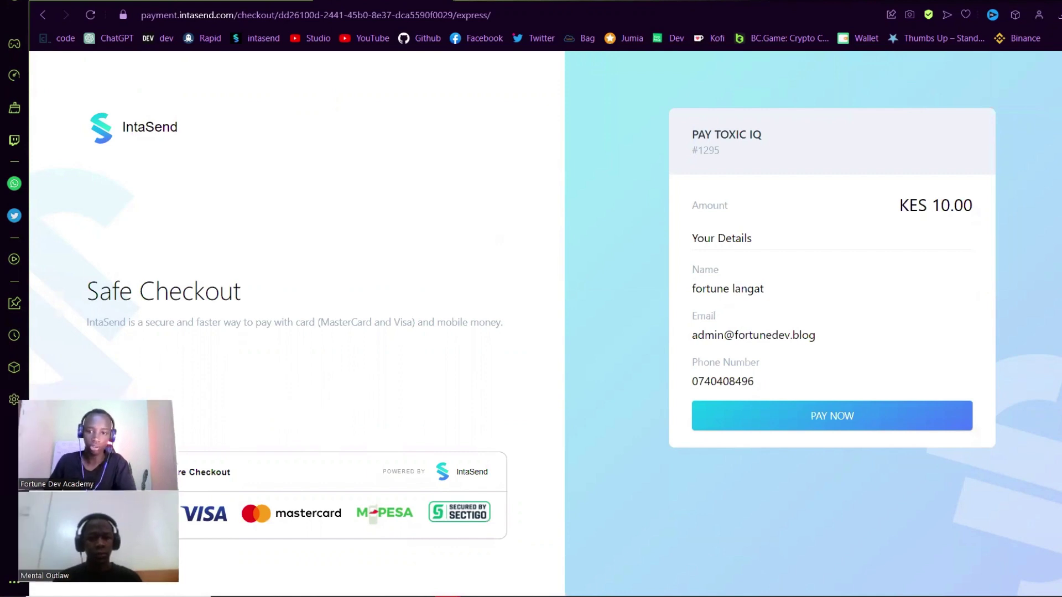
left_click(770, 428)
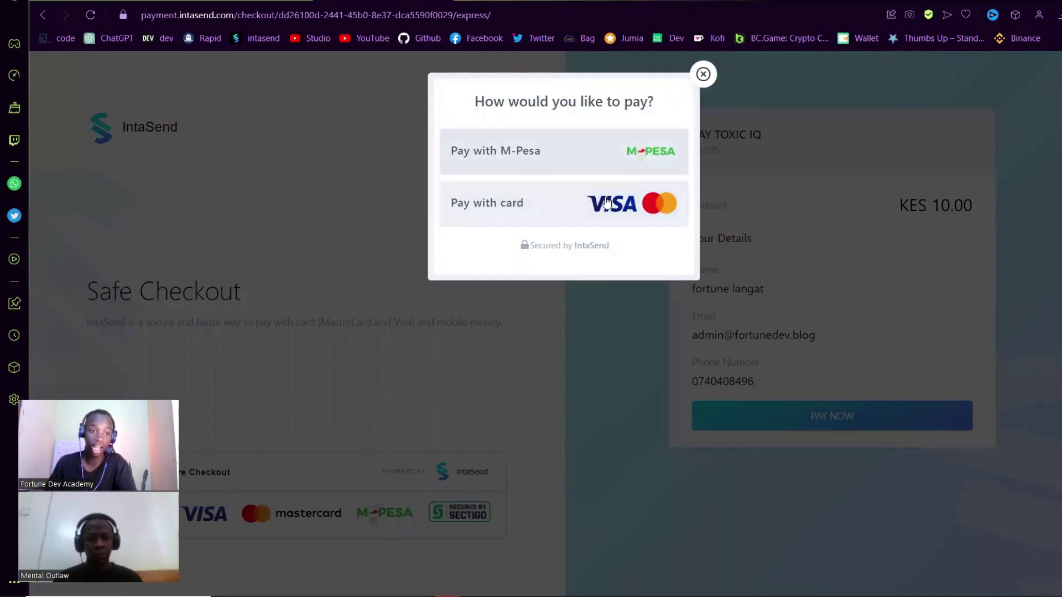
- Request KES 10.00 via M-Pesa to the payer's phone number, dismiss the cancelled failure, and retry
left_click(588, 164)
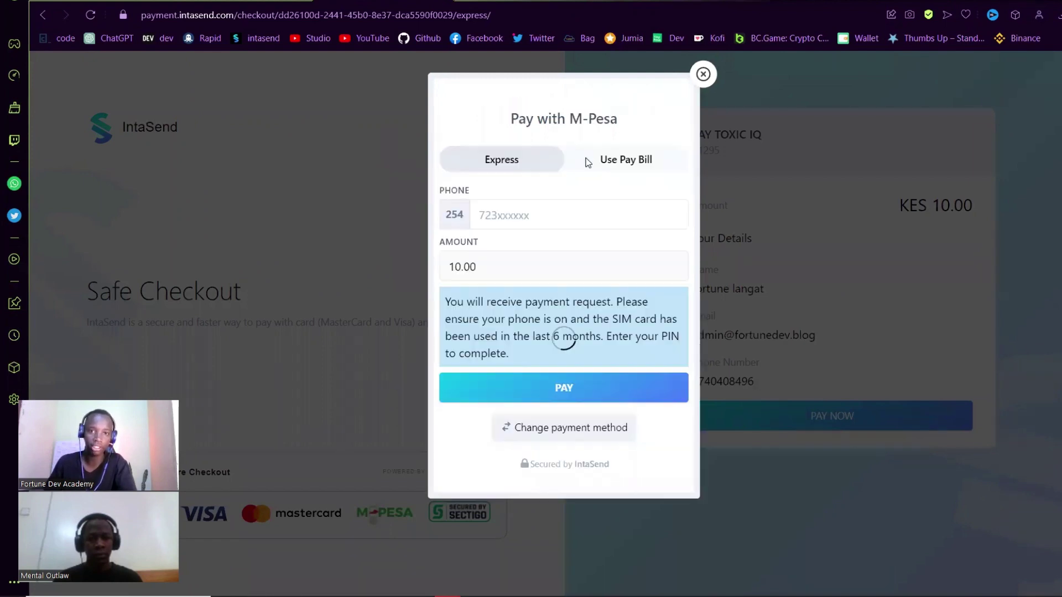
left_click(538, 220)
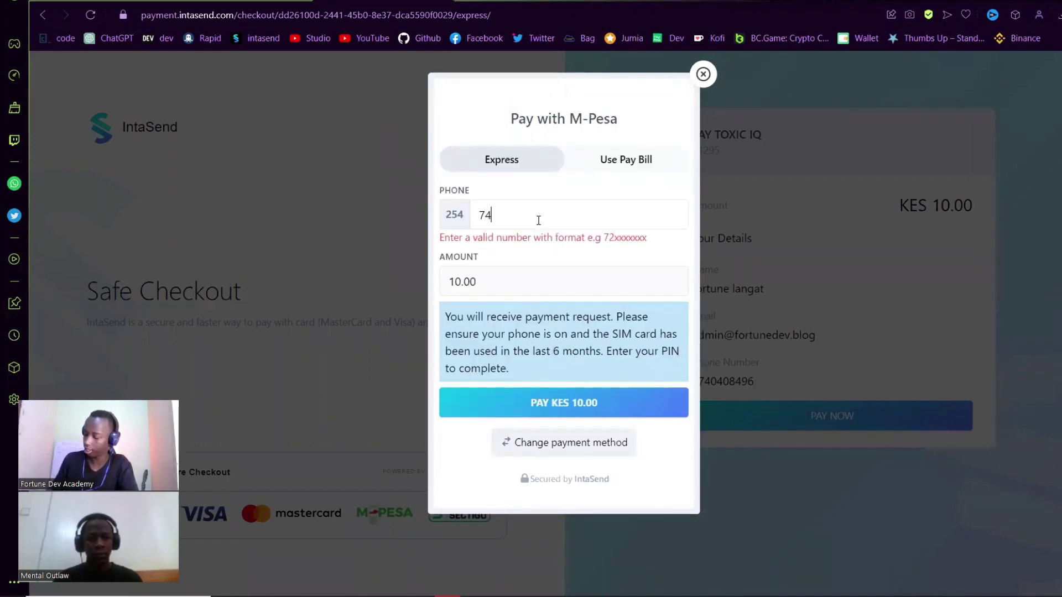
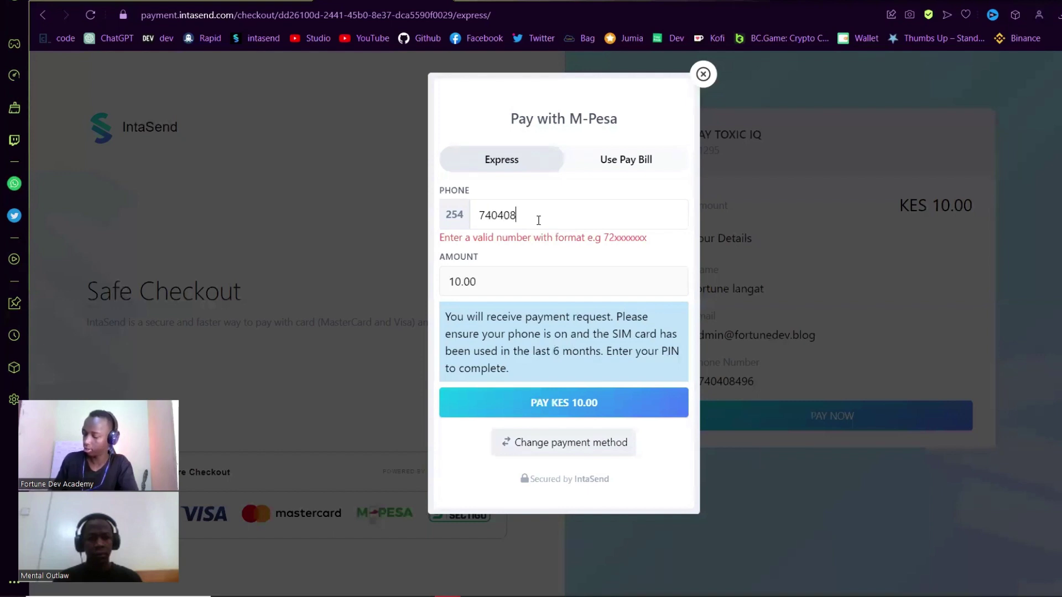
left_click(522, 392)
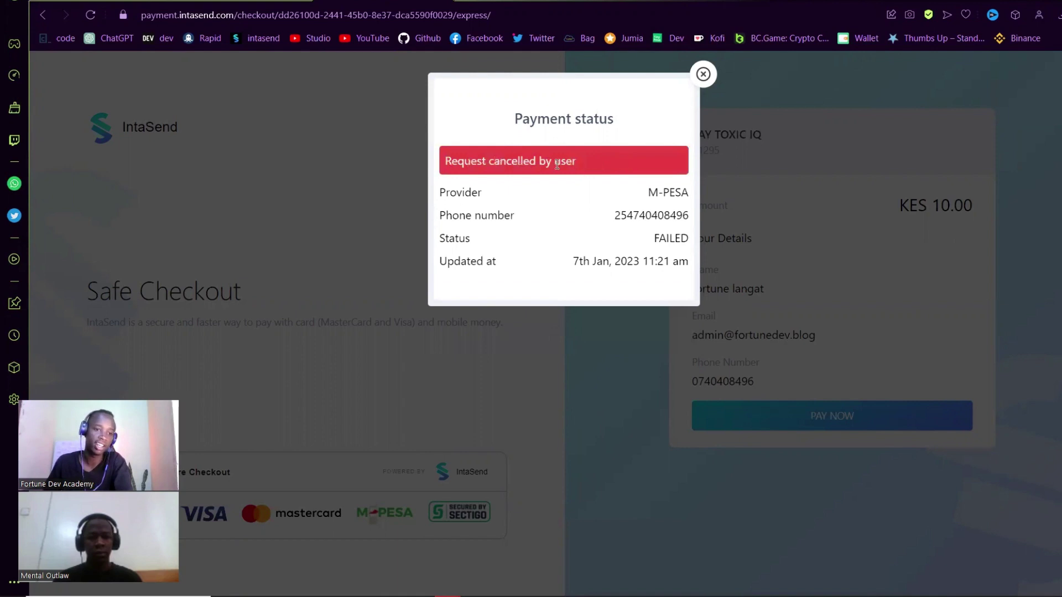
left_click(706, 81)
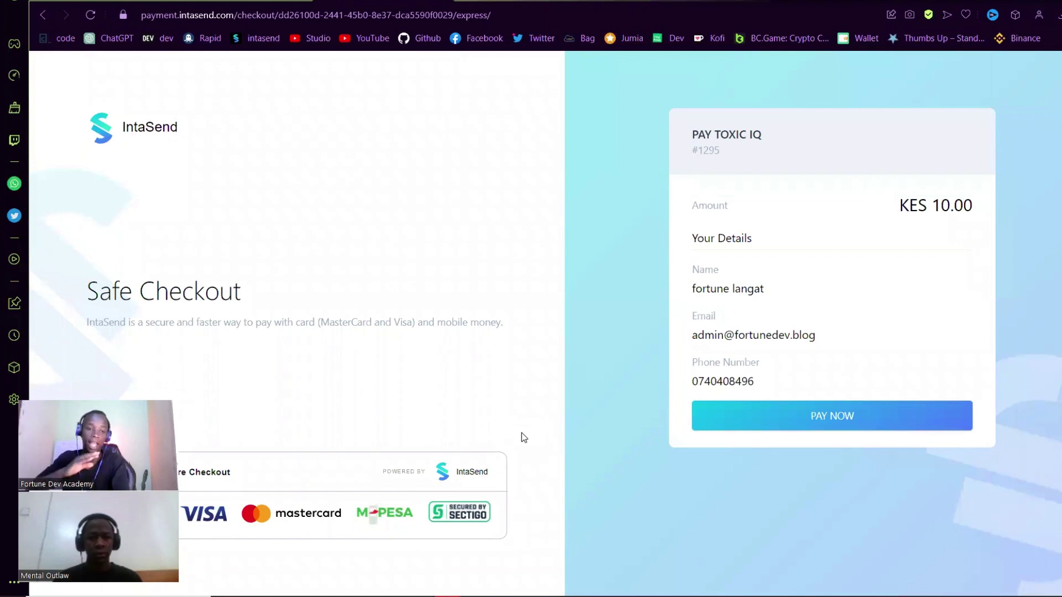
left_click(767, 414)
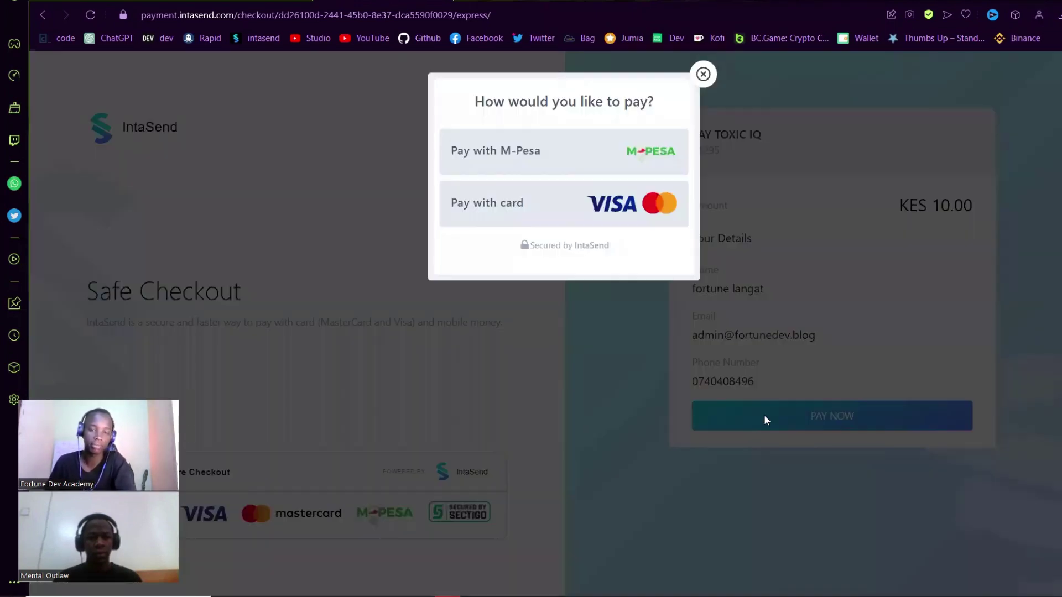
- Choose M-Pesa, enter the payer's phone number, and send the KES 10.00 payment request
left_click(561, 160)
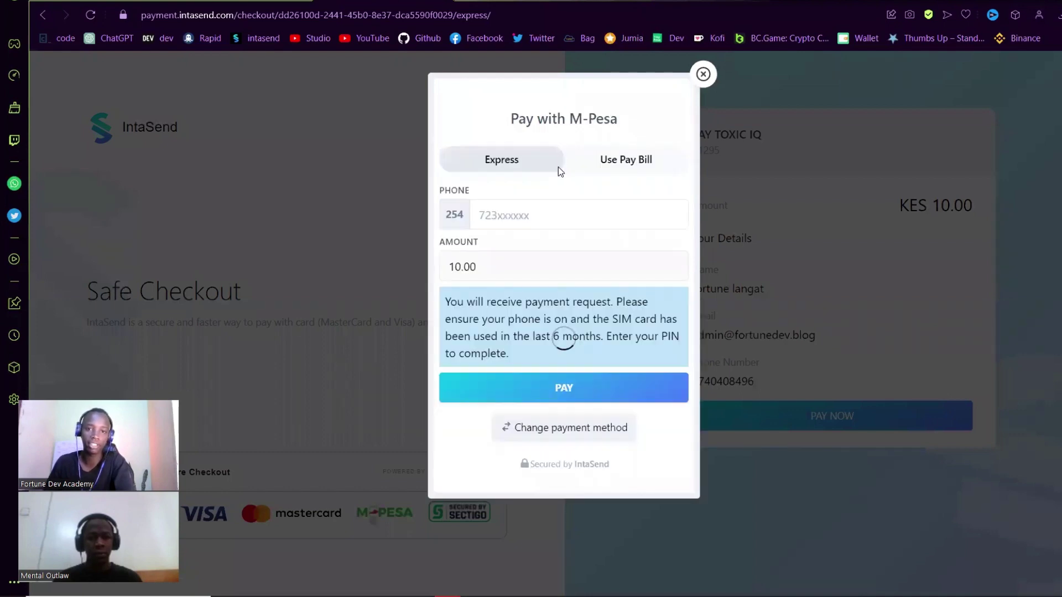
left_click(532, 217)
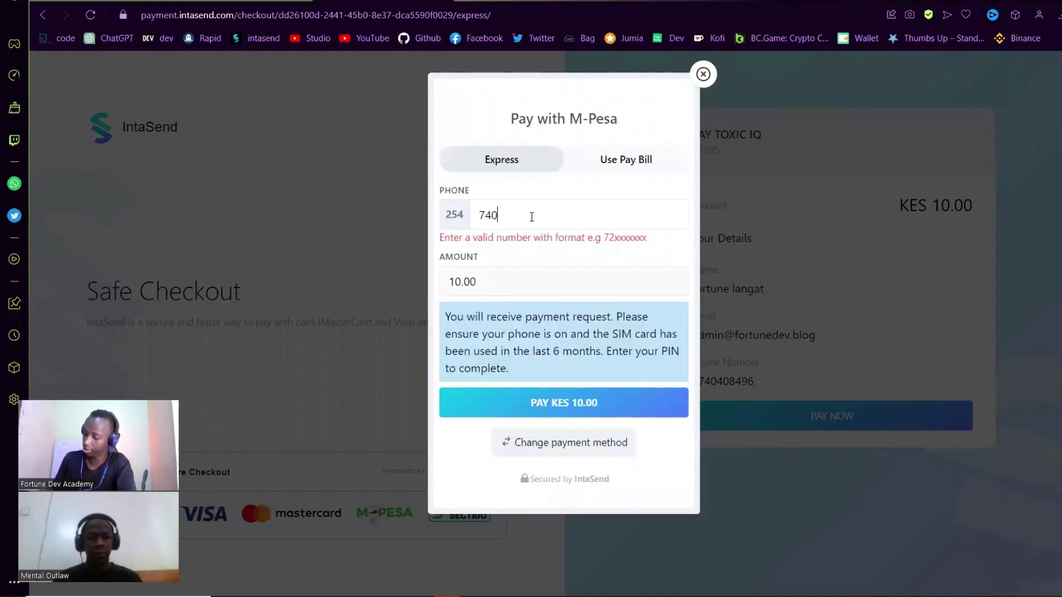
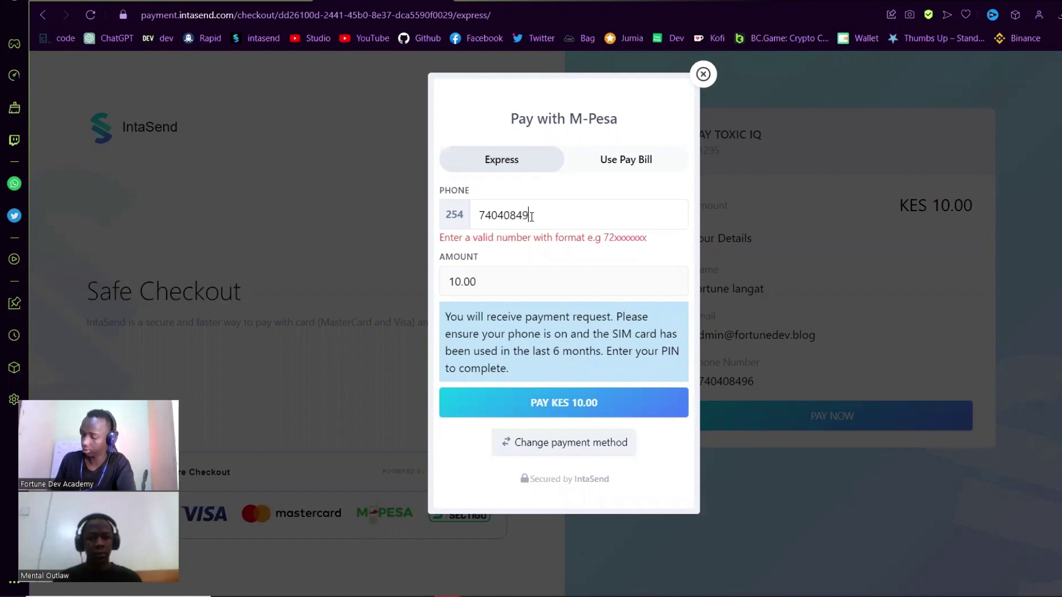
left_click(535, 386)
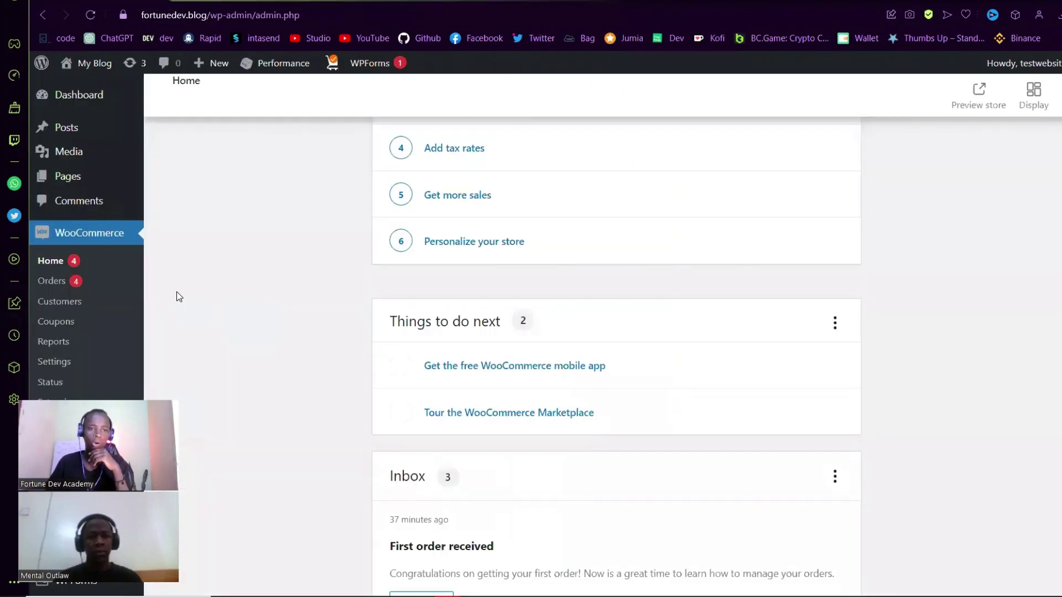
- Open WooCommerce Orders and open the newest Processing order
left_click(63, 281)
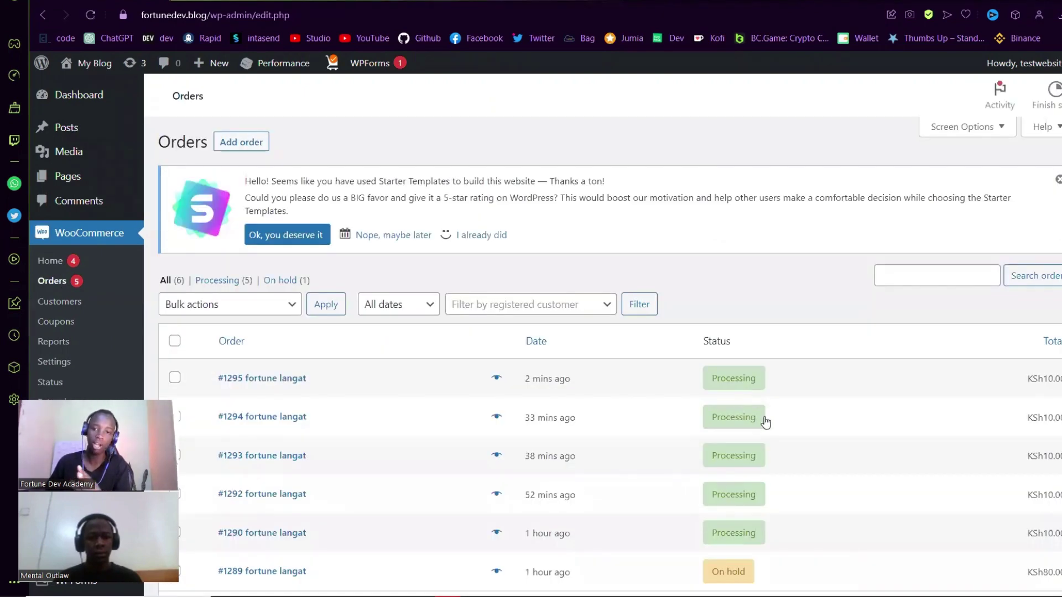
scroll(741, 426, "down", 3)
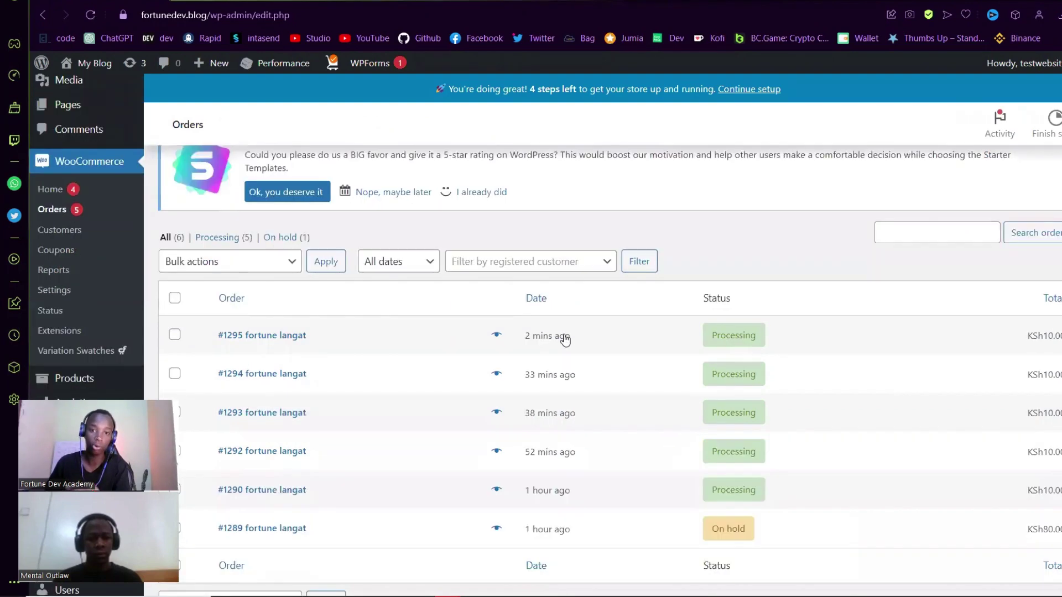
scroll(563, 337, "up", 1)
left_click(566, 339)
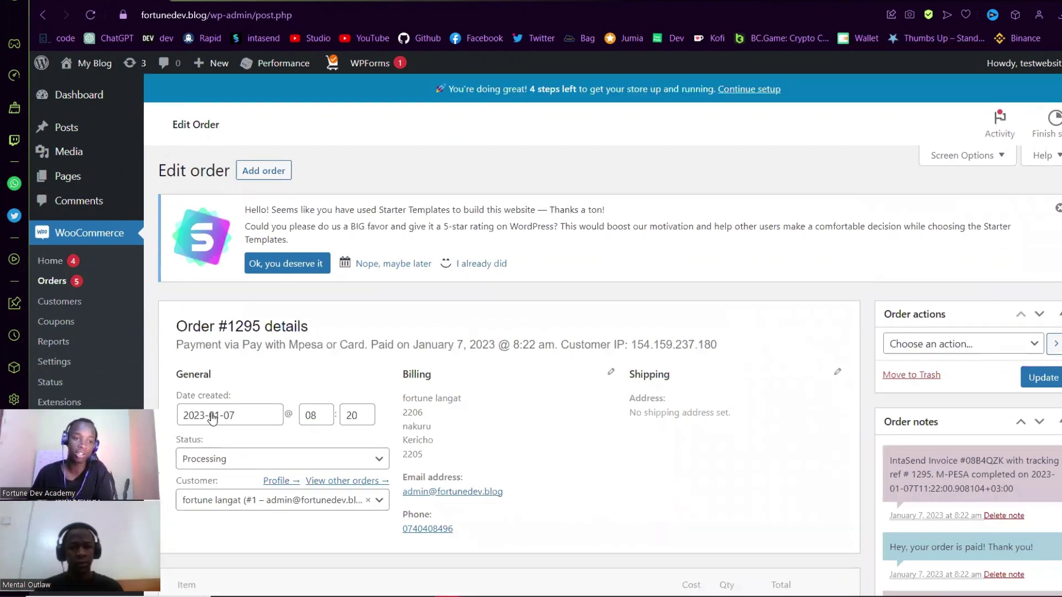
- Read the order notes, highlighting the On hold, Processing and IntaSend invoice entries
scroll(681, 379, "down", 3)
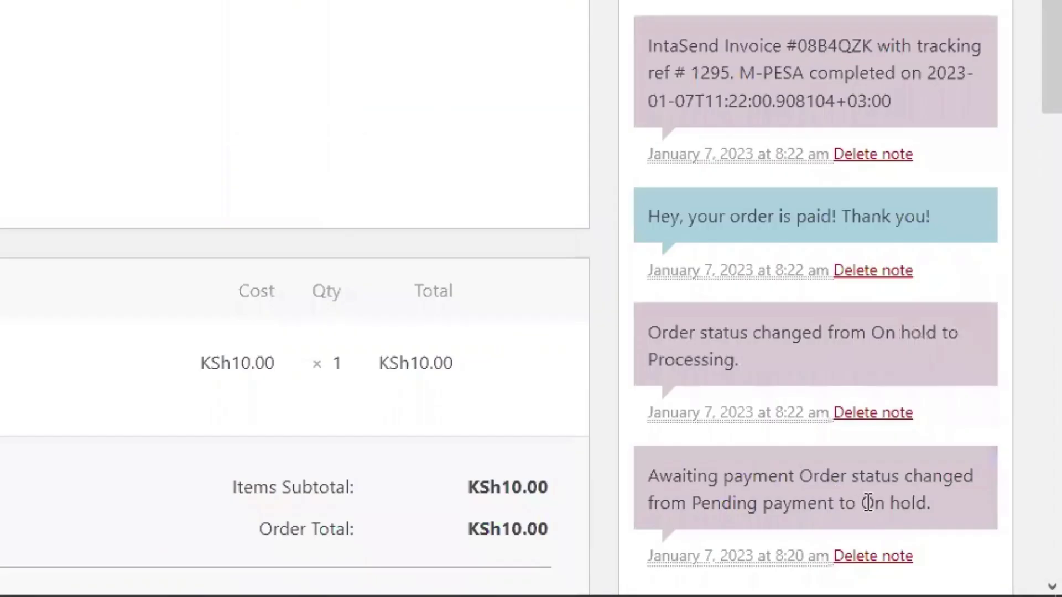
left_click_drag(1005, 549, 986, 551)
double_click(758, 505)
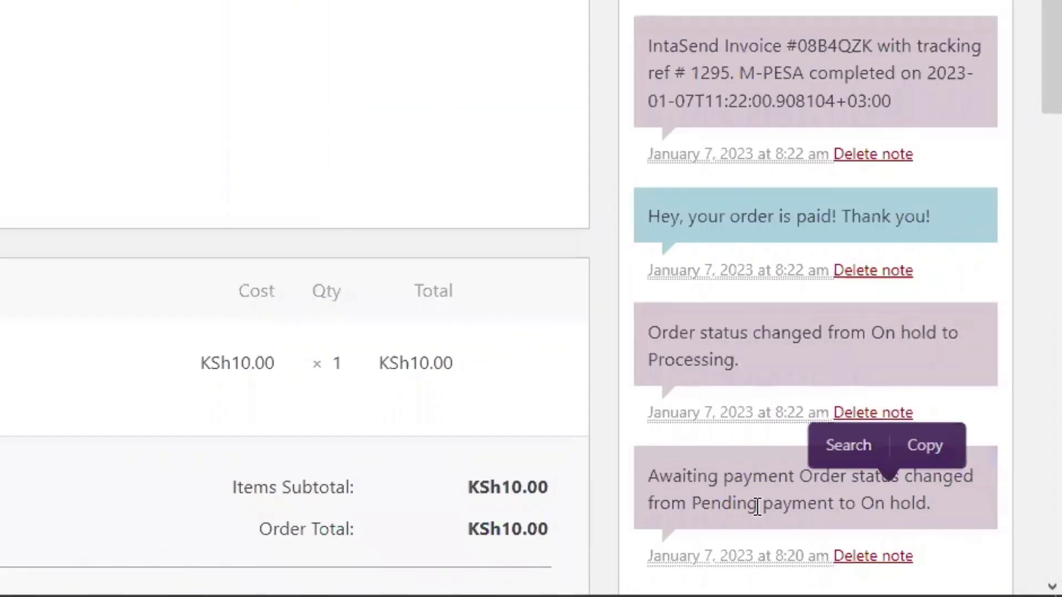
double_click(883, 333)
left_click(741, 381)
left_click_drag(742, 374, 794, 215)
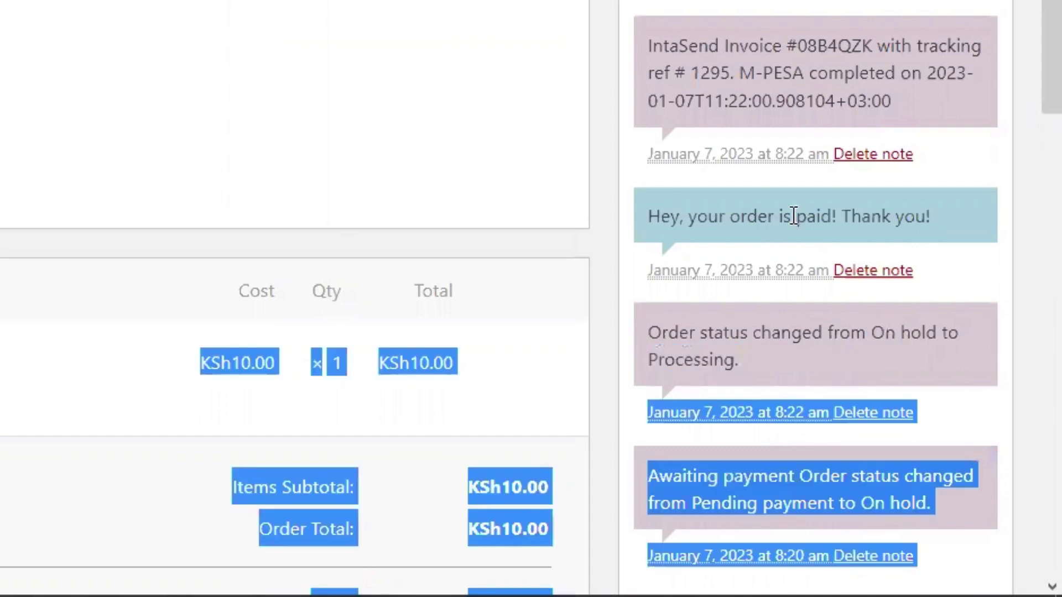
left_click(906, 203)
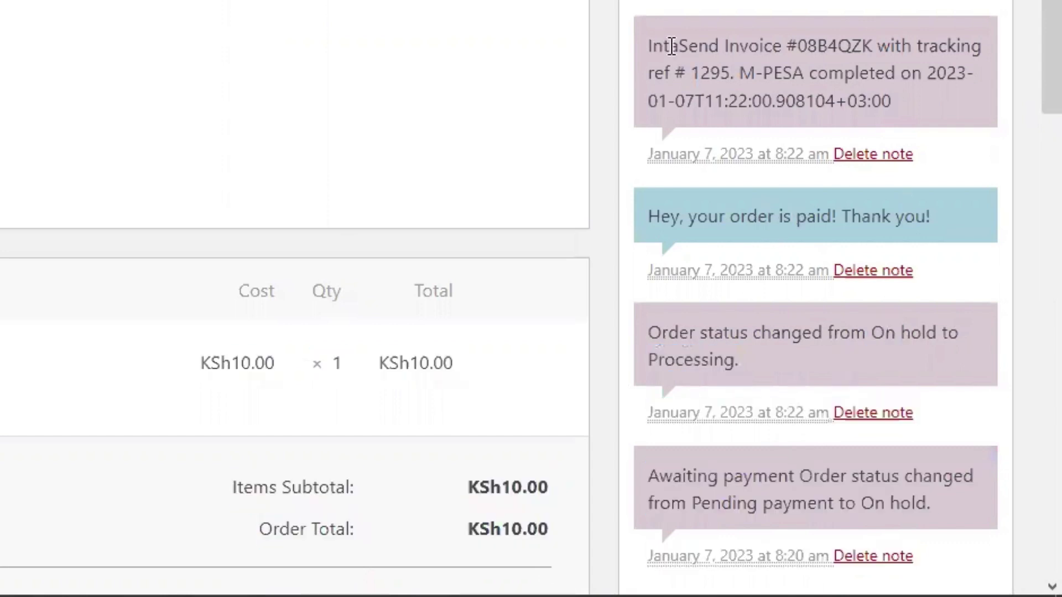
left_click_drag(791, 38, 874, 40)
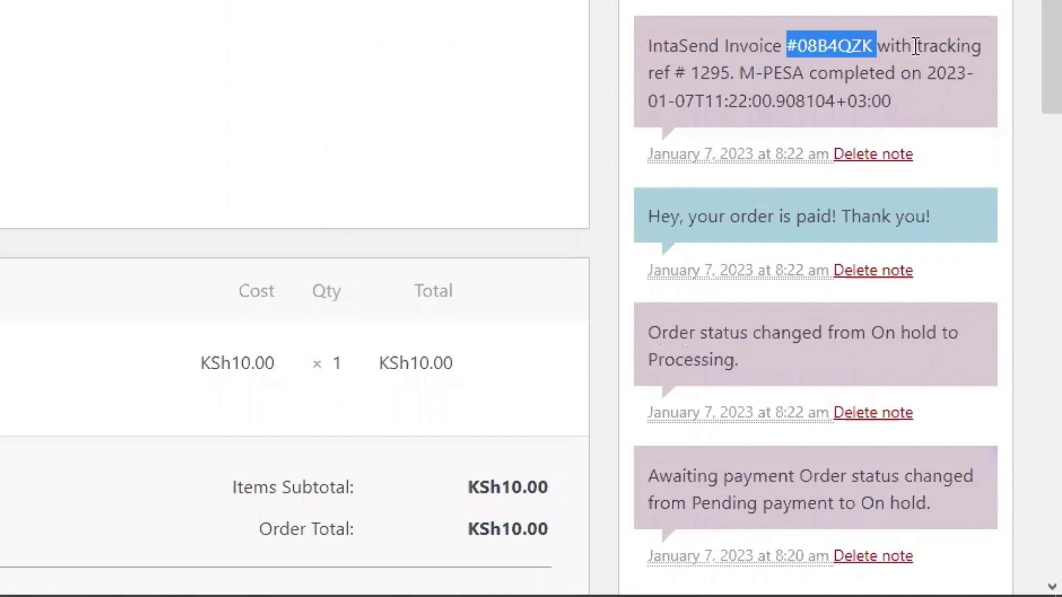
left_click(788, 97)
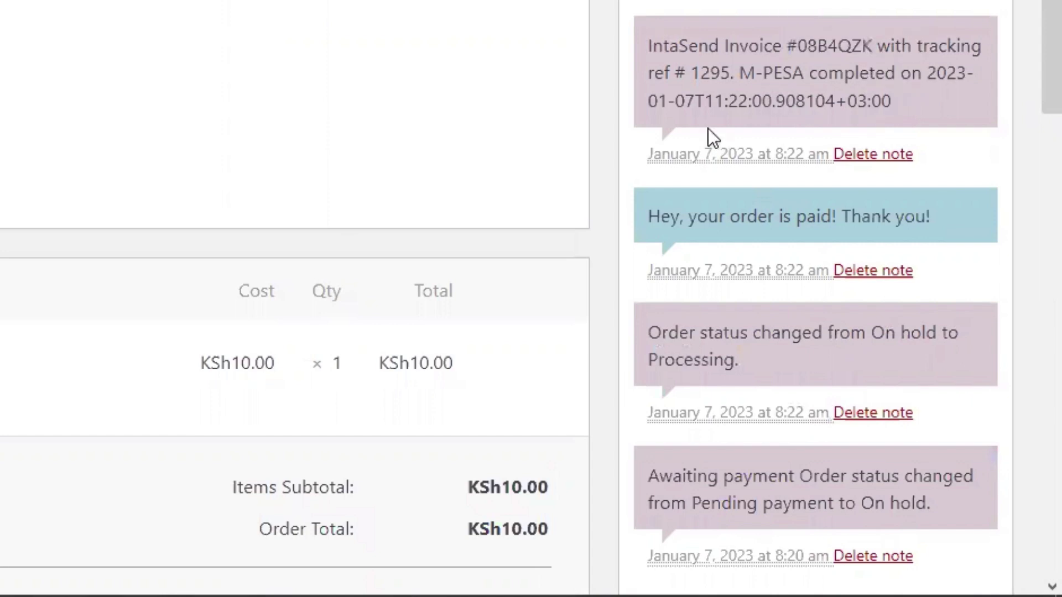
scroll(303, 159, "up", 3)
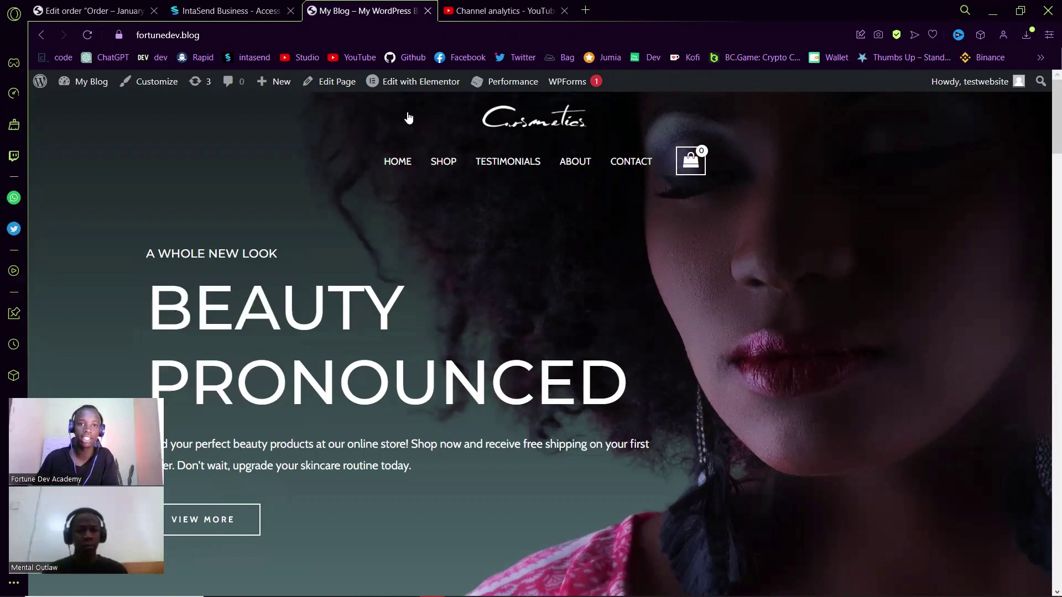
- Go to the Shop and open the Skin Whitening Toner product page
left_click(443, 161)
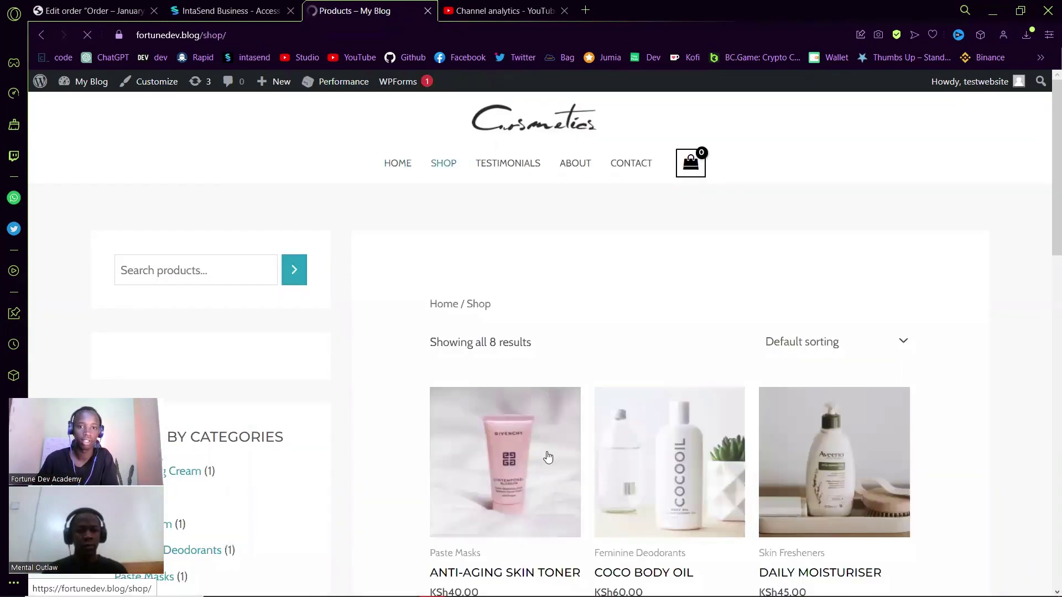
scroll(689, 337, "down", 10)
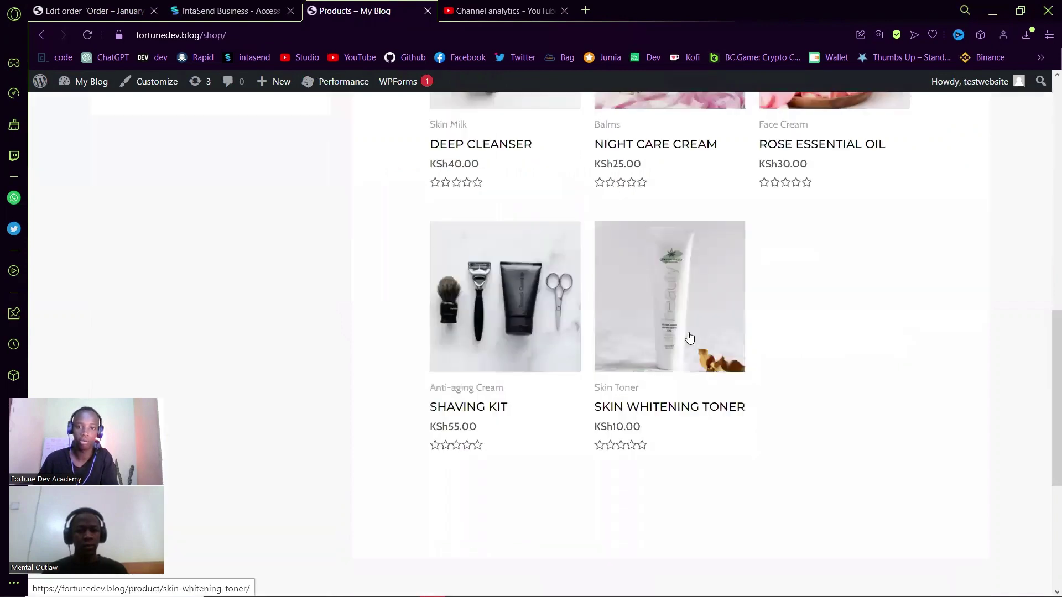
scroll(690, 330, "down", 1)
left_click(691, 333)
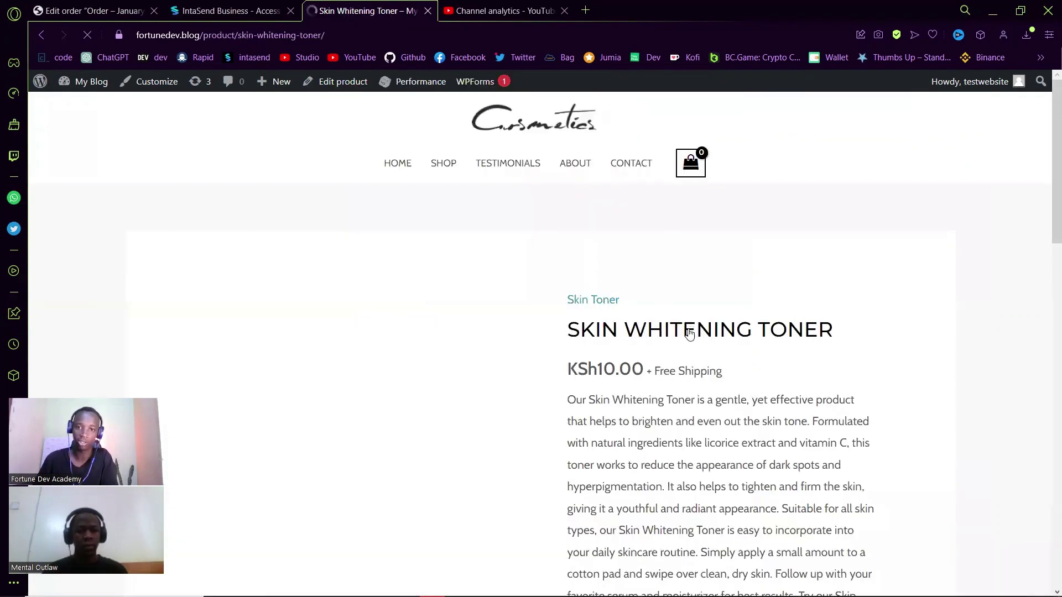
- Add the toner to the cart and view the cart with 1 item
scroll(689, 333, "down", 5)
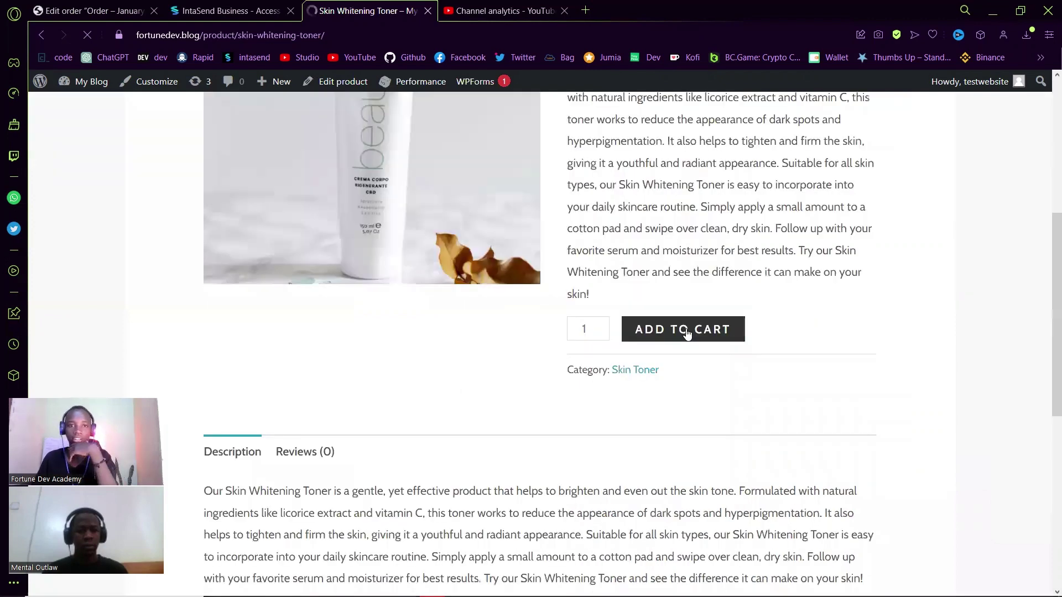
scroll(689, 331, "down", 1)
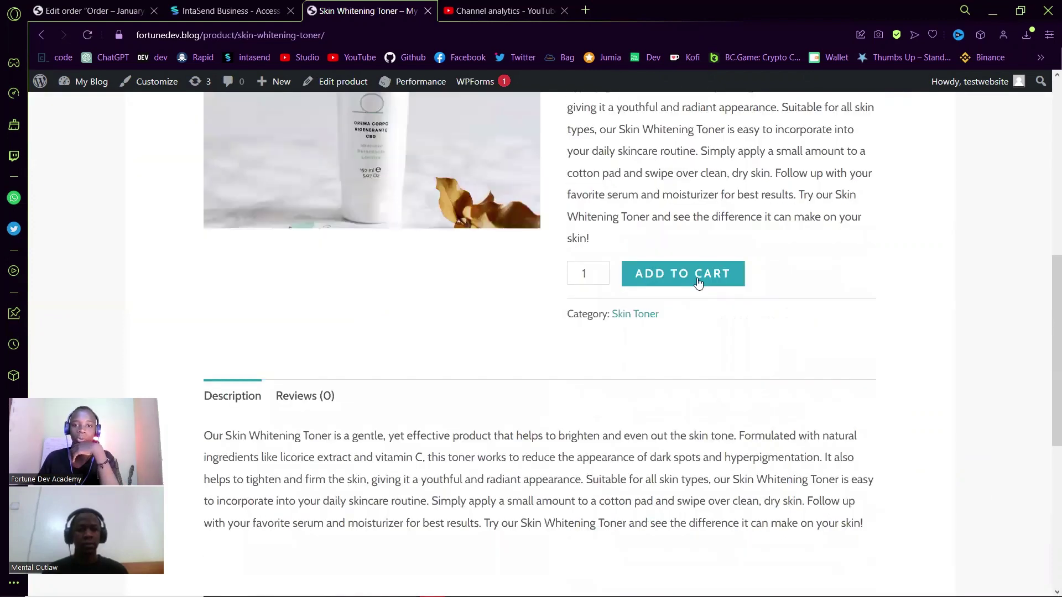
left_click(698, 283)
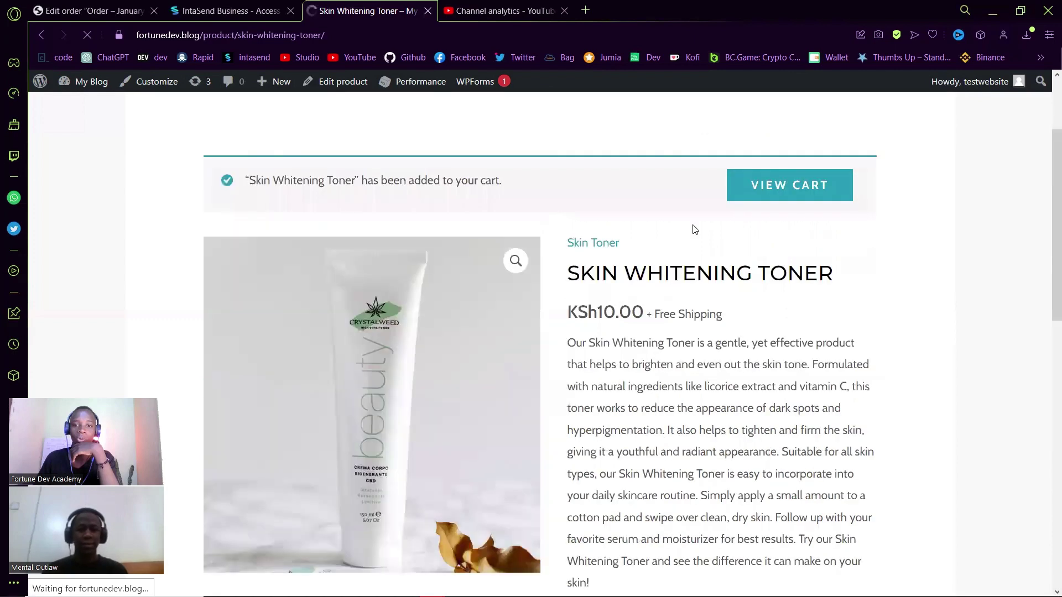
scroll(691, 169, "up", 3)
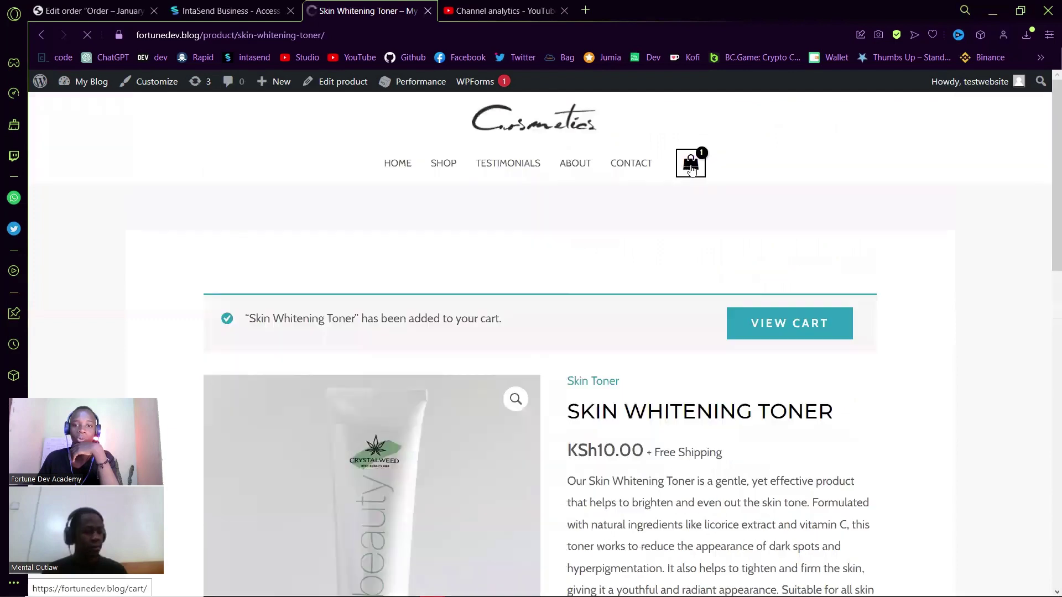
left_click(691, 169)
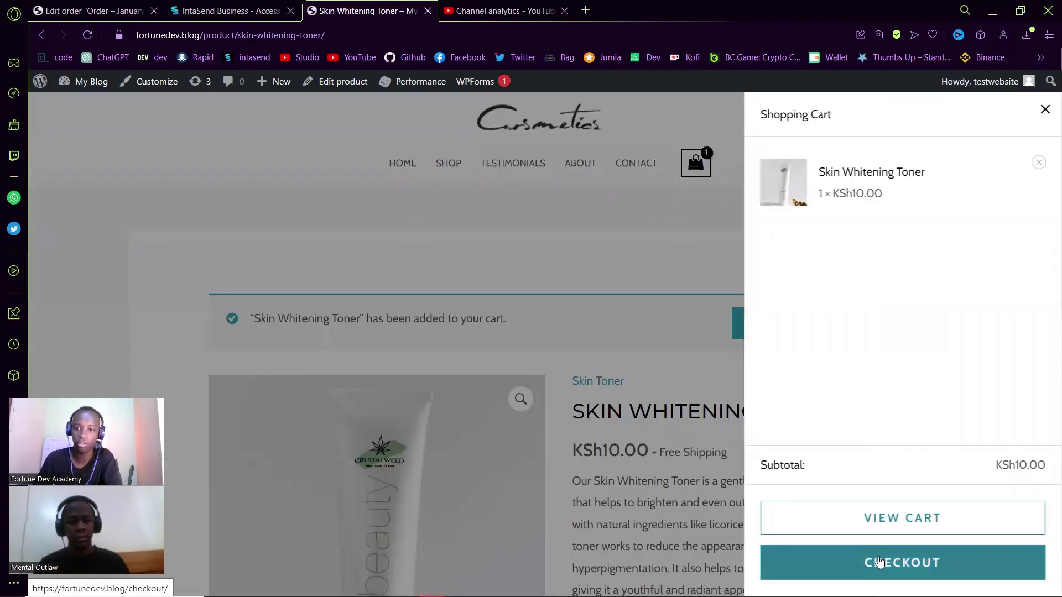
- Proceed to checkout and review the prefilled billing details
left_click(880, 562)
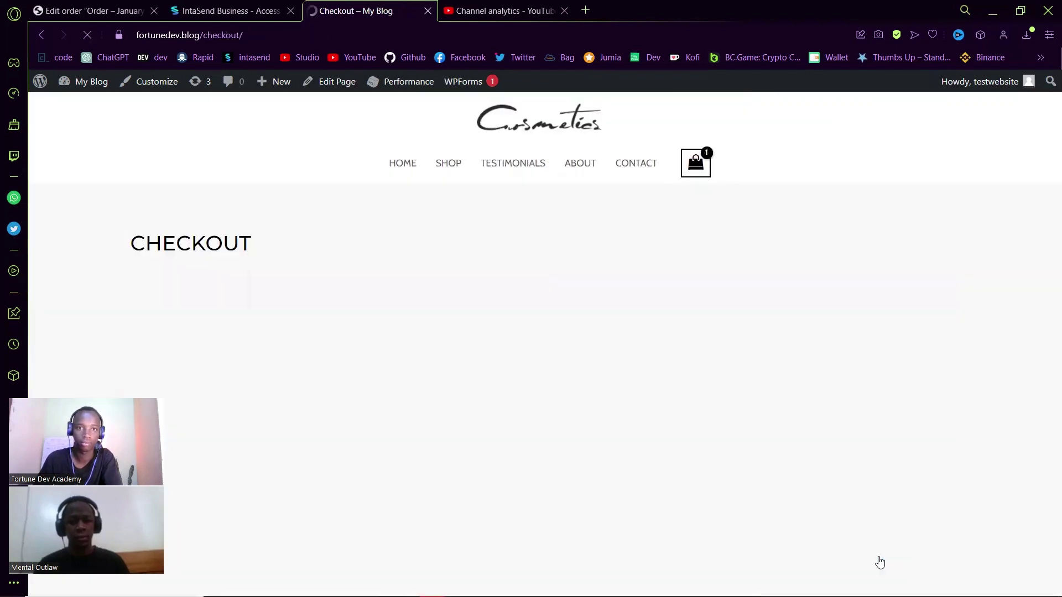
scroll(620, 282, "down", 5)
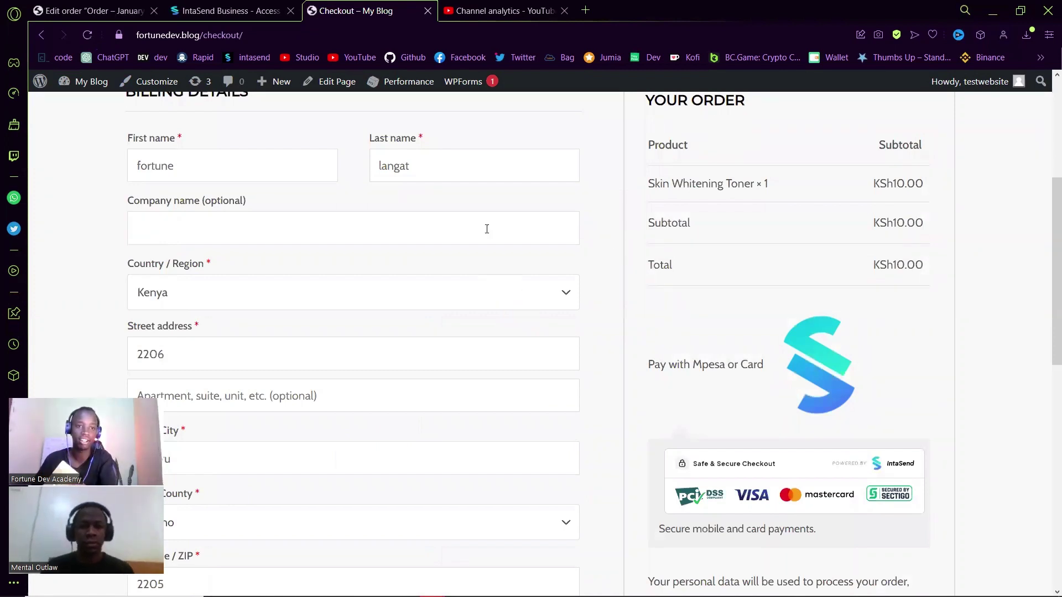
scroll(488, 228, "down", 5)
scroll(840, 261, "up", 2)
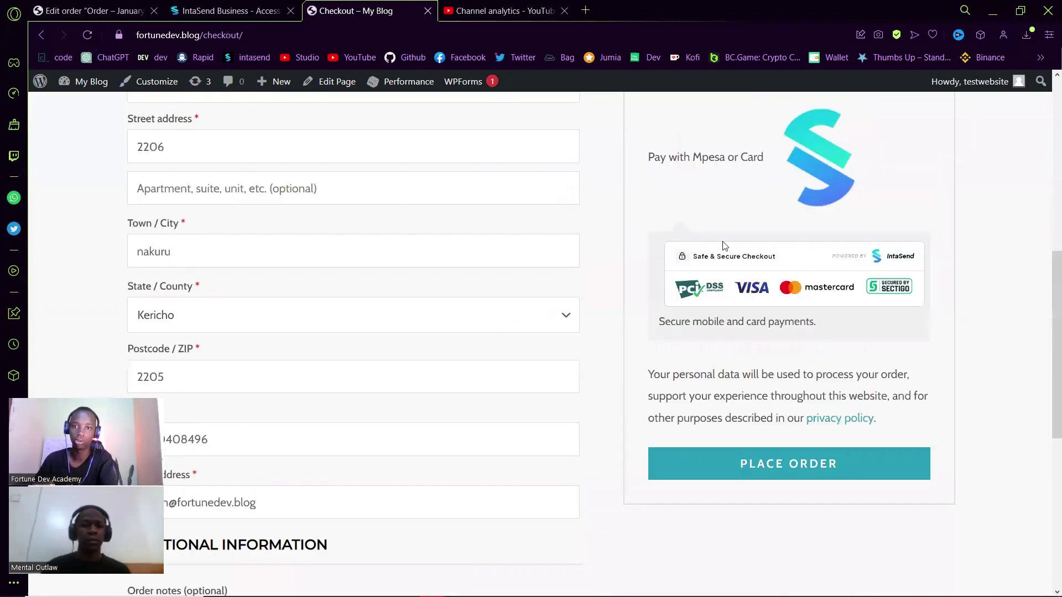
scroll(797, 308, "up", 1)
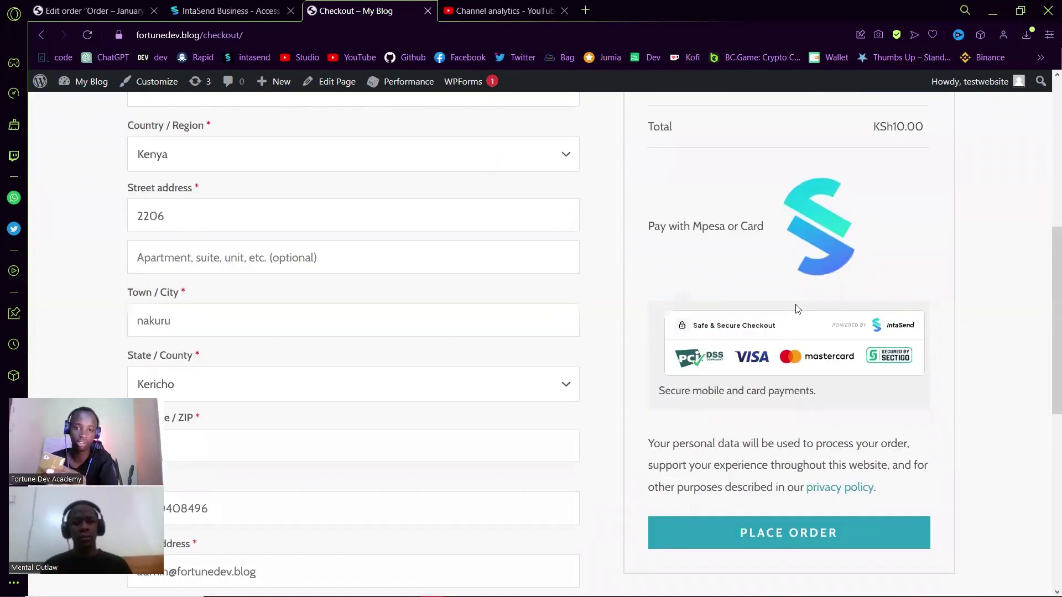
- Place the second toner order and start the KES 10.00 IntaSend payment
scroll(802, 308, "down", 2)
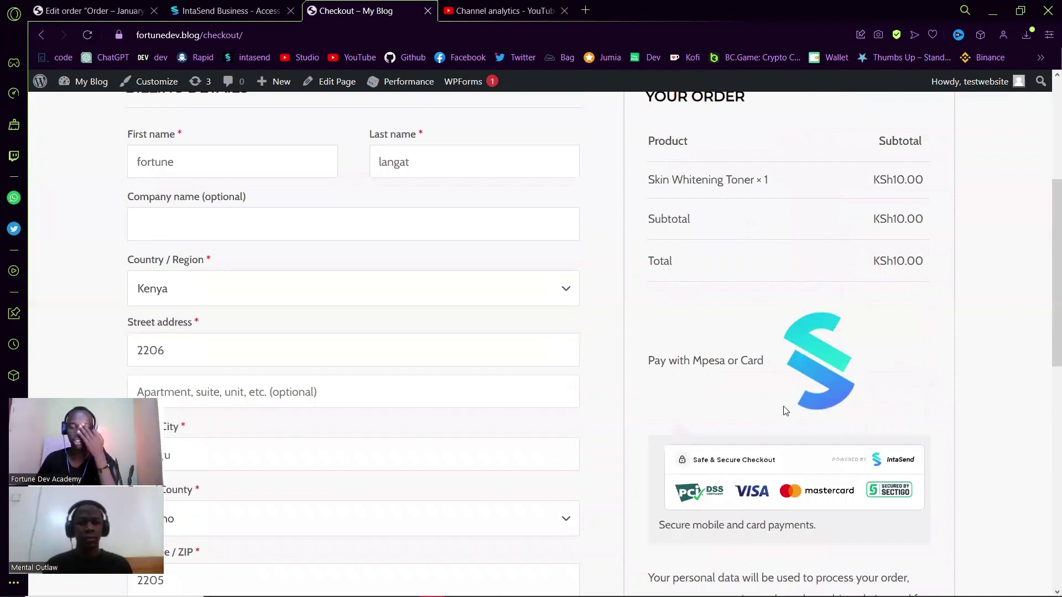
left_click(785, 410)
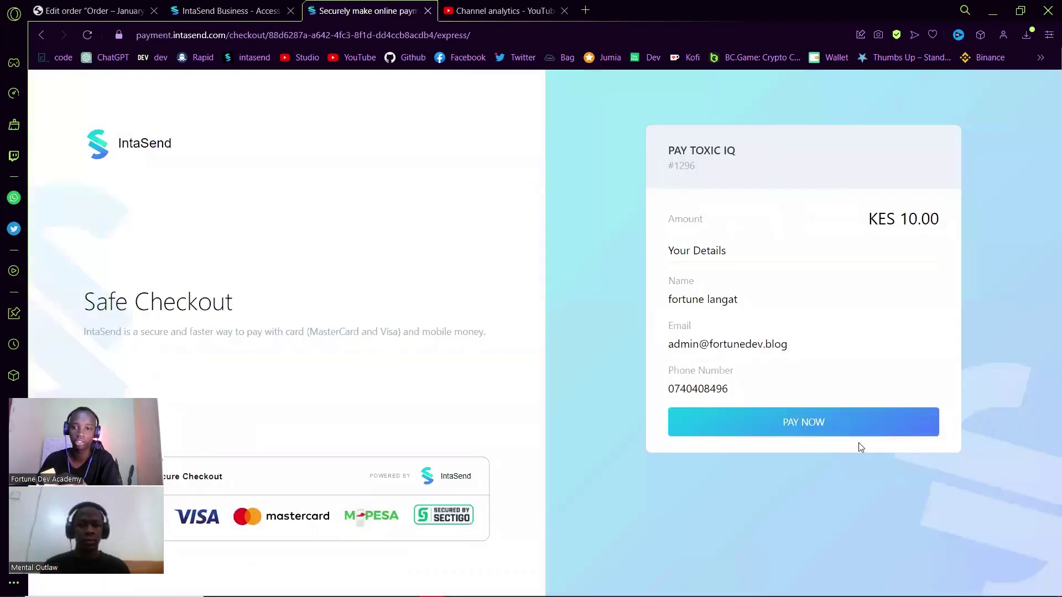
left_click(817, 425)
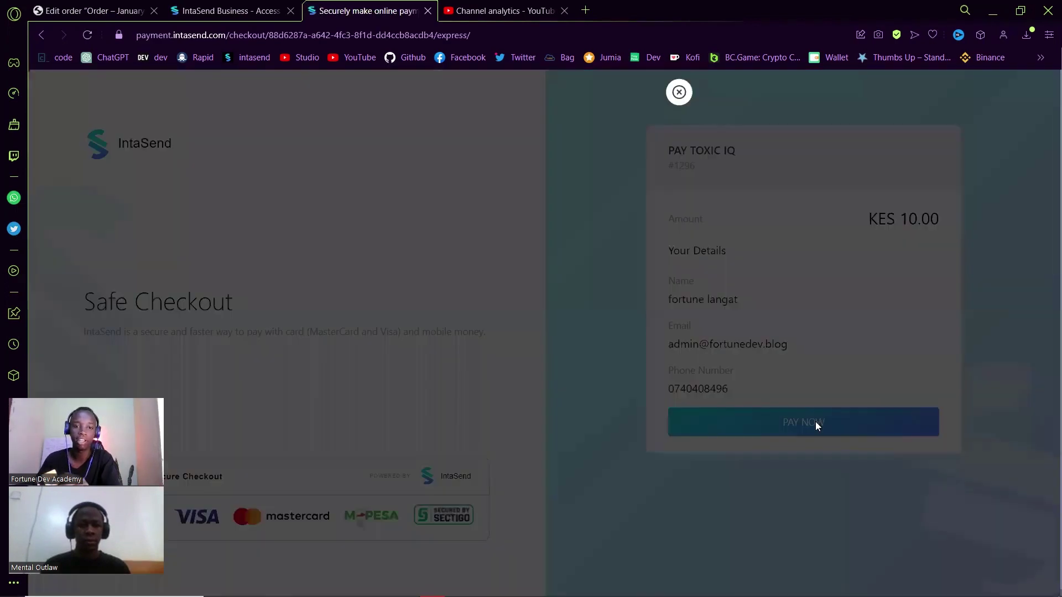